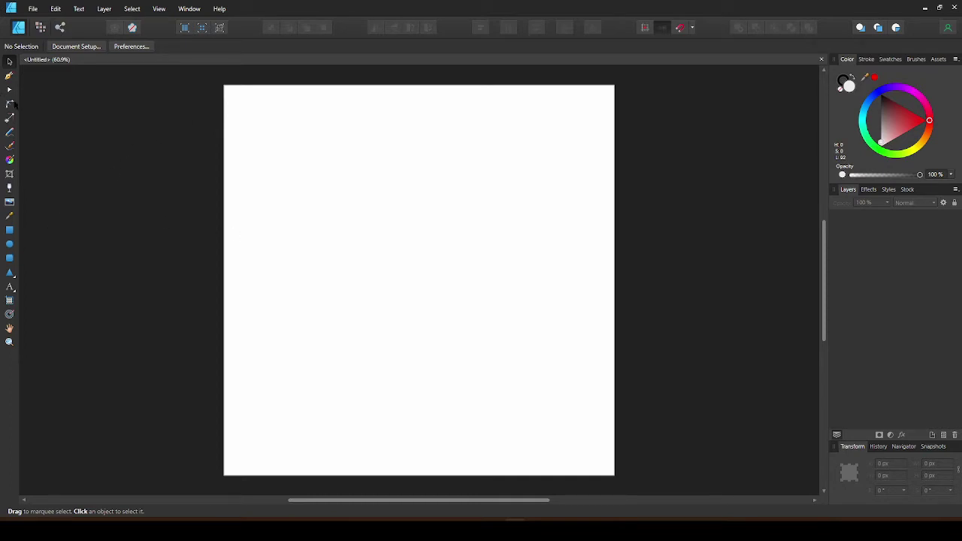
# Turn off Dock Tools and place the floating Tools panel beside the page's right edge
pyautogui.click(159, 9)
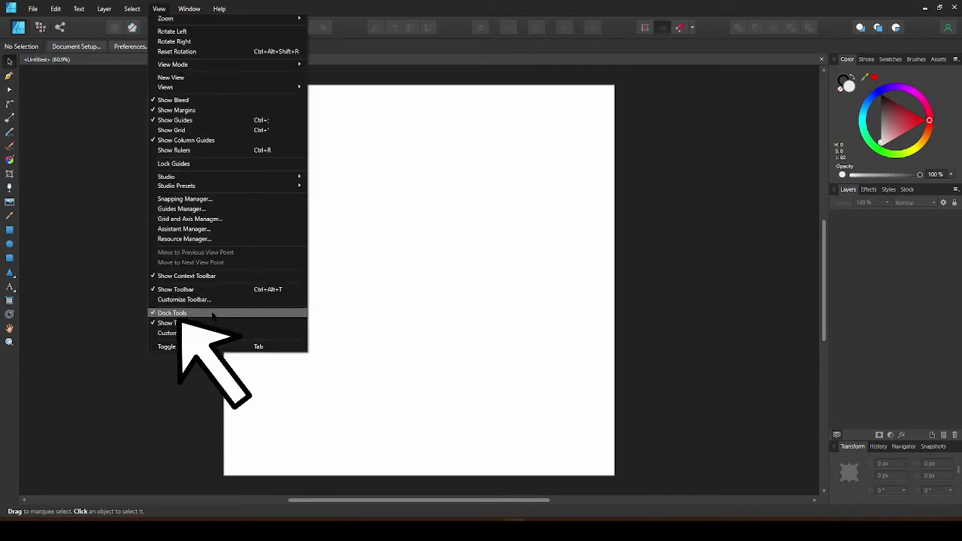
pyautogui.click(214, 316)
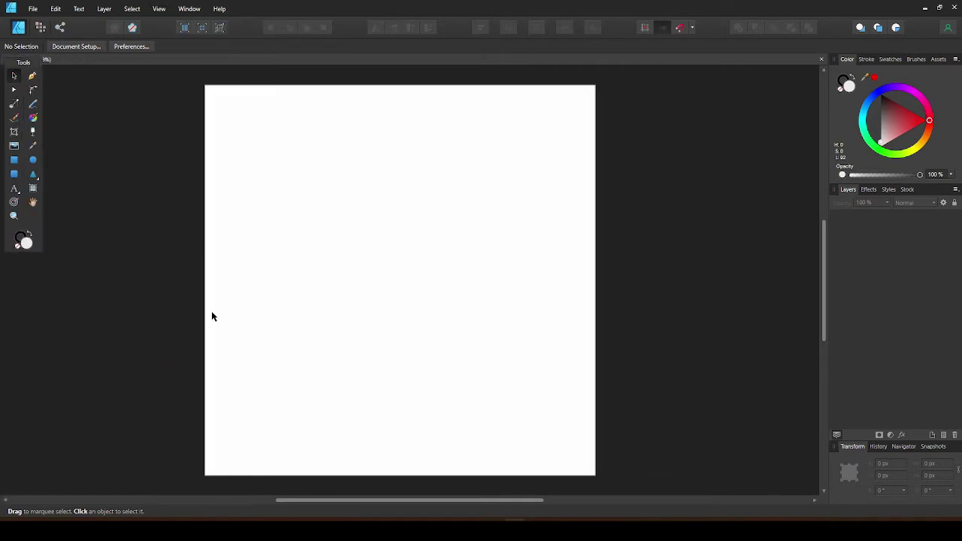
pyautogui.moveTo(36, 62); pyautogui.dragTo(631, 150)
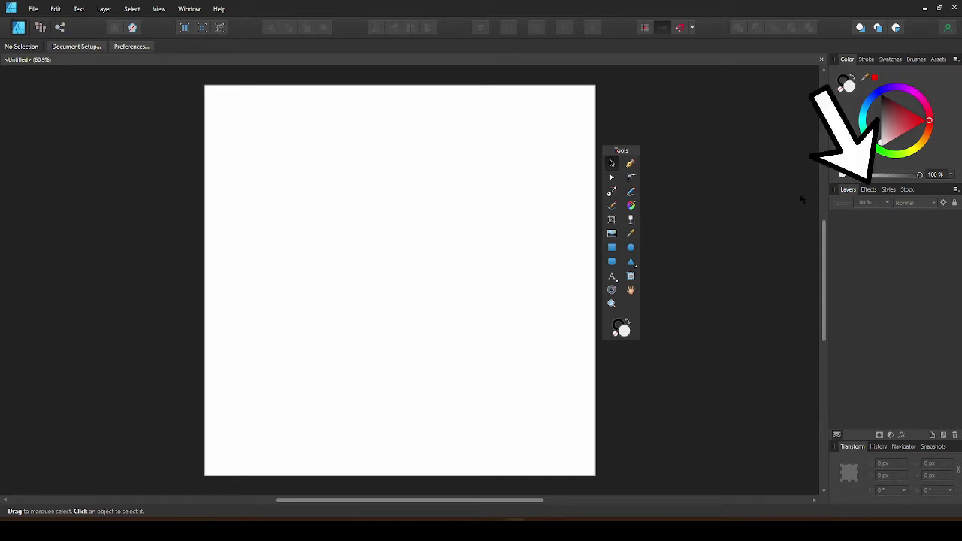
# Drag the Effects panel out of the right-hand group into its own left-edge dock, then show Layers again
pyautogui.click(868, 189)
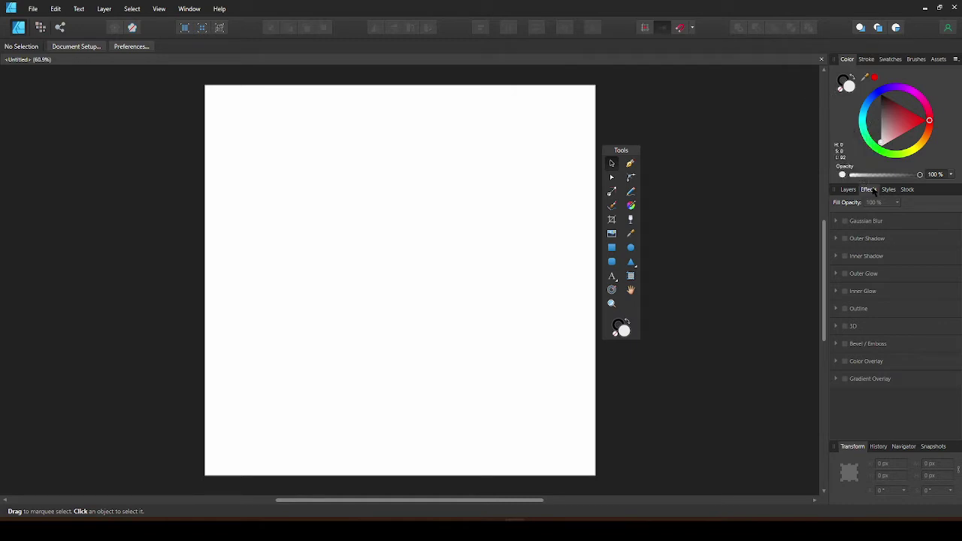
pyautogui.moveTo(874, 194); pyautogui.dragTo(2, 244)
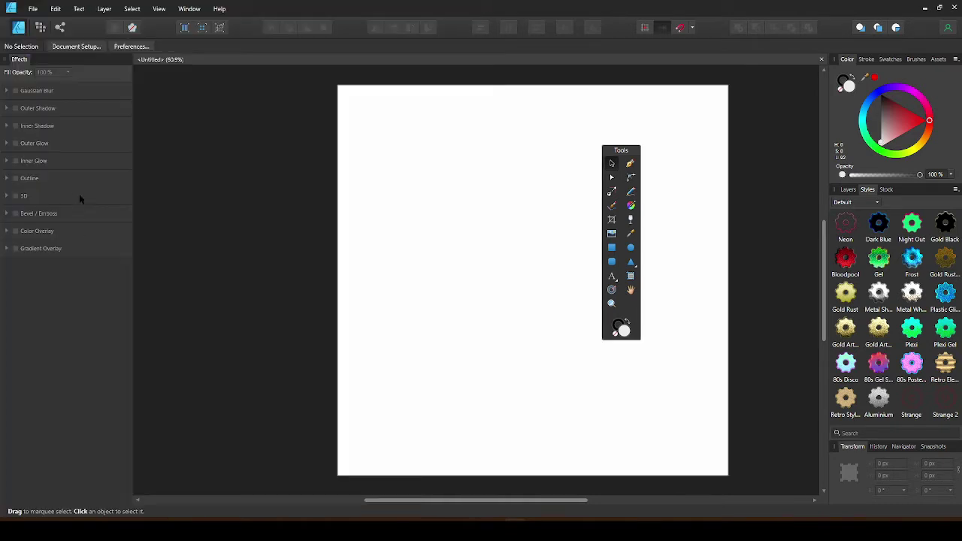
pyautogui.click(847, 190)
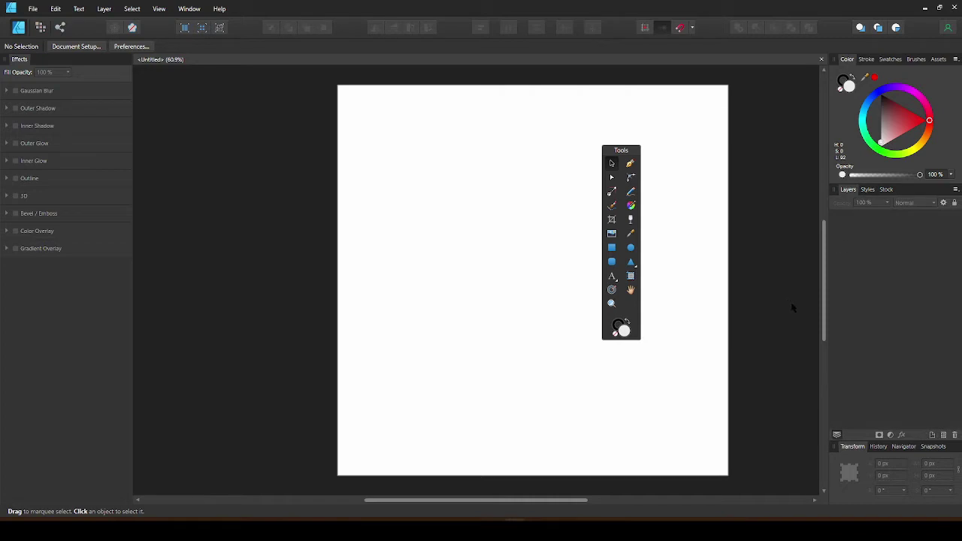
# Nudge the Tools panel further right and create Art Text reading 'hi' on the page
pyautogui.moveTo(621, 148); pyautogui.dragTo(703, 131)
pyautogui.click(693, 258)
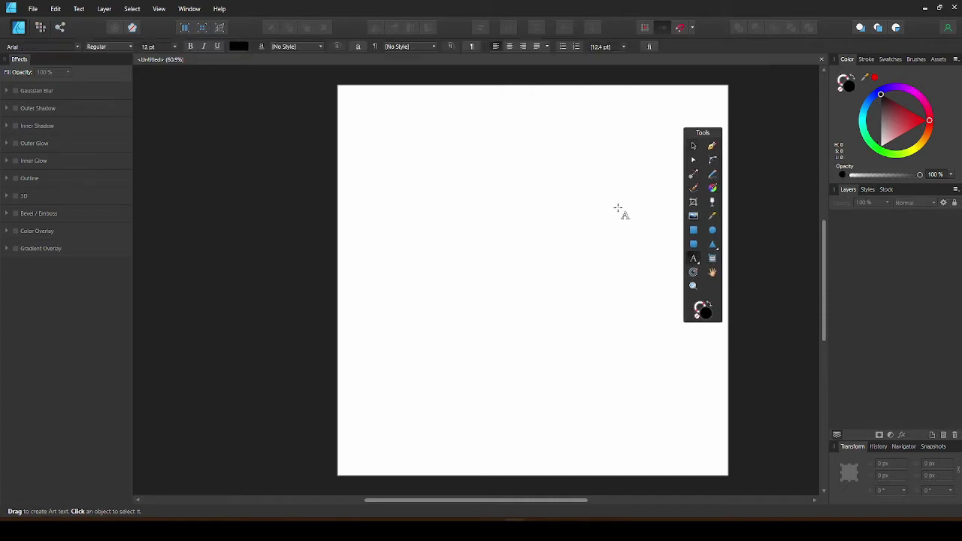
pyautogui.moveTo(457, 155); pyautogui.dragTo(485, 208)
pyautogui.write('hi')
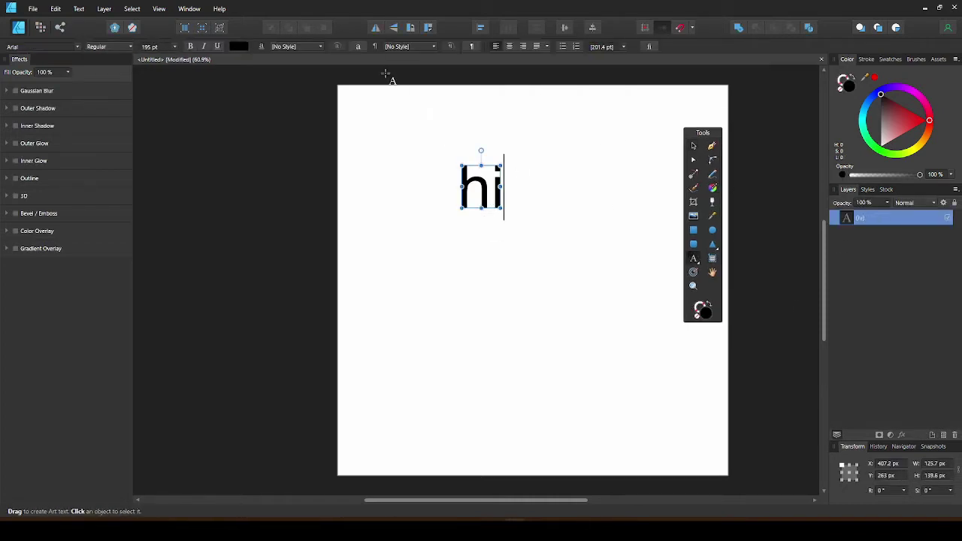
# Dock the expanded Character panel beneath Effects on the left, then delete the 'hi' text
pyautogui.click(358, 47)
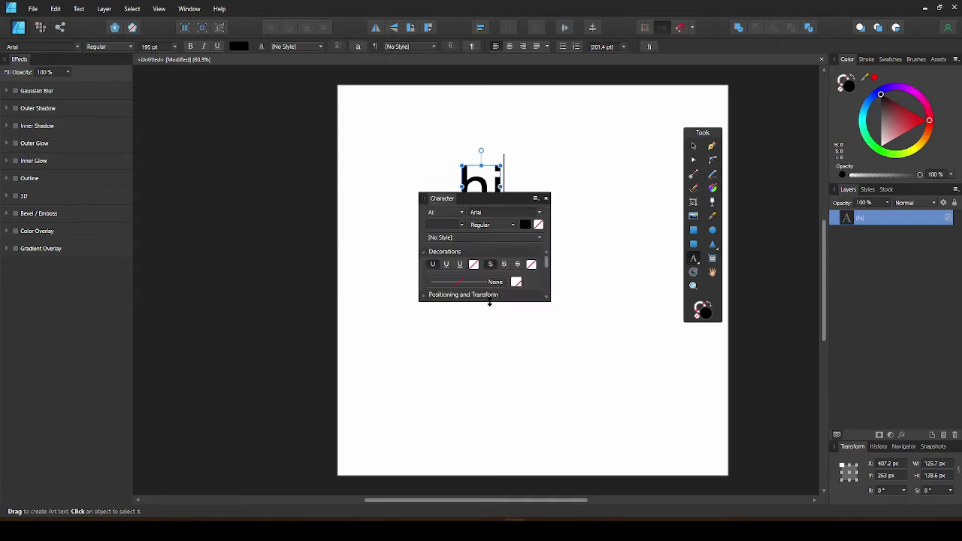
pyautogui.moveTo(489, 303); pyautogui.dragTo(493, 418)
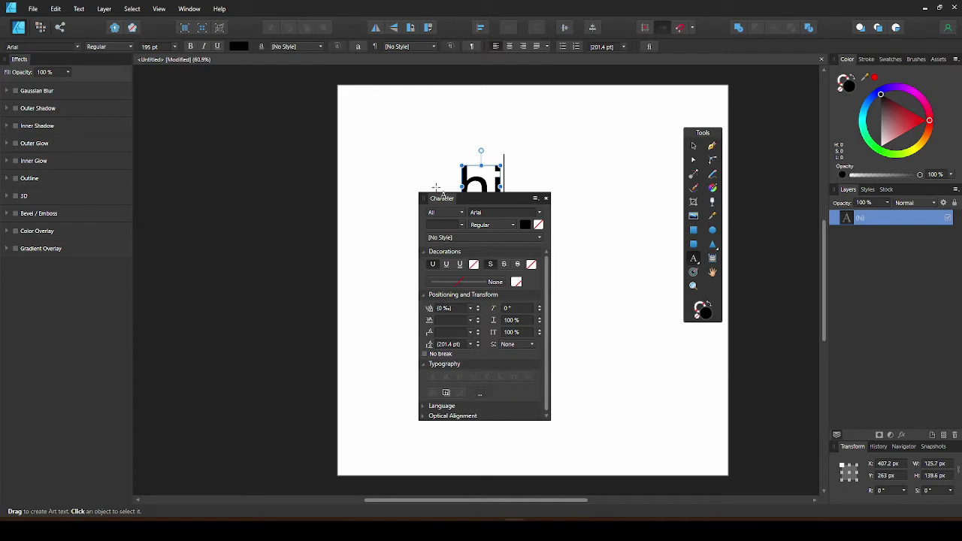
pyautogui.moveTo(443, 198); pyautogui.dragTo(21, 508)
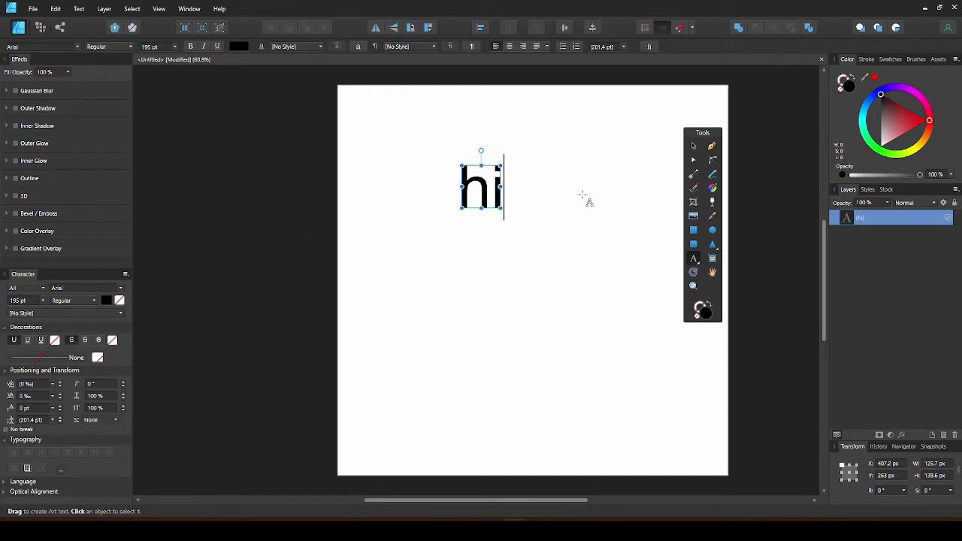
pyautogui.press('Escape')
pyautogui.press('Delete')
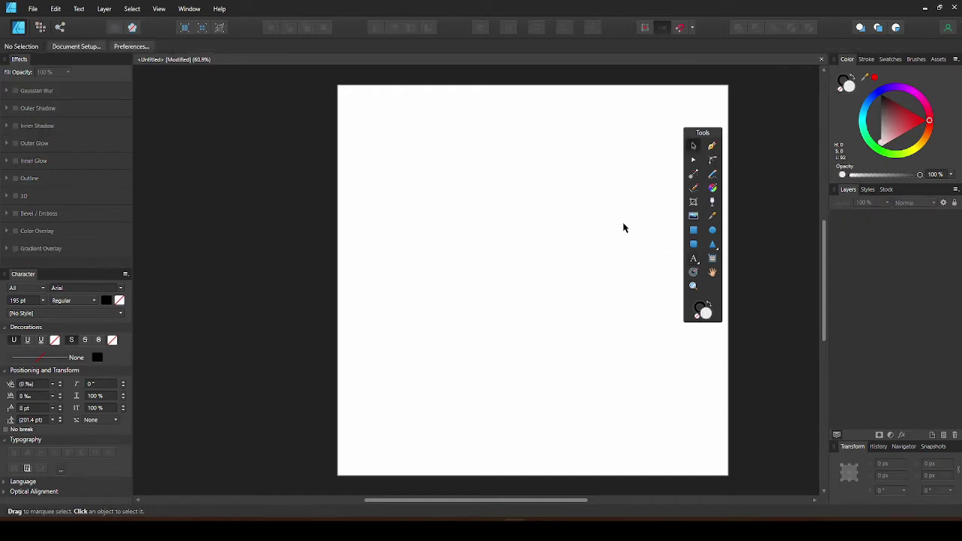
pyautogui.moveTo(719, 132); pyautogui.dragTo(615, 141)
pyautogui.click(160, 8)
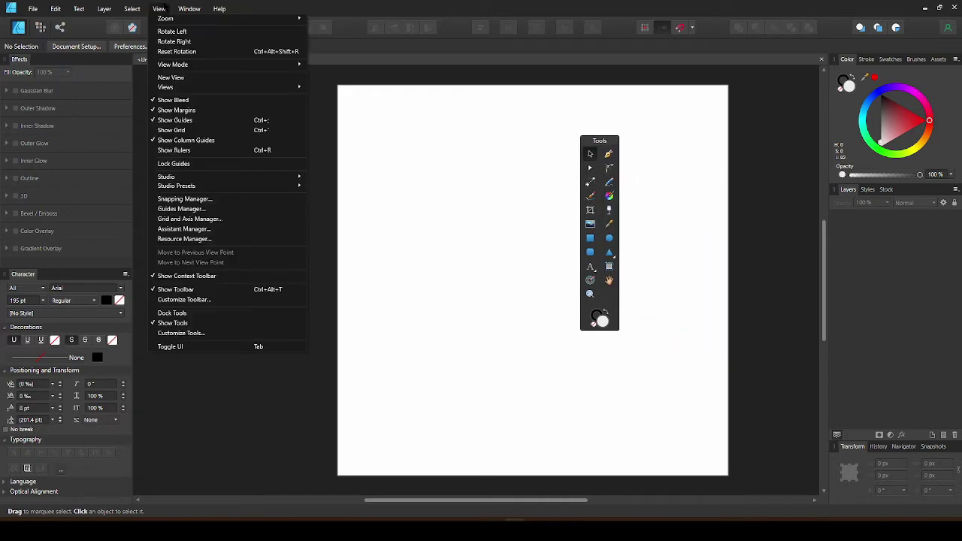
pyautogui.click(197, 332)
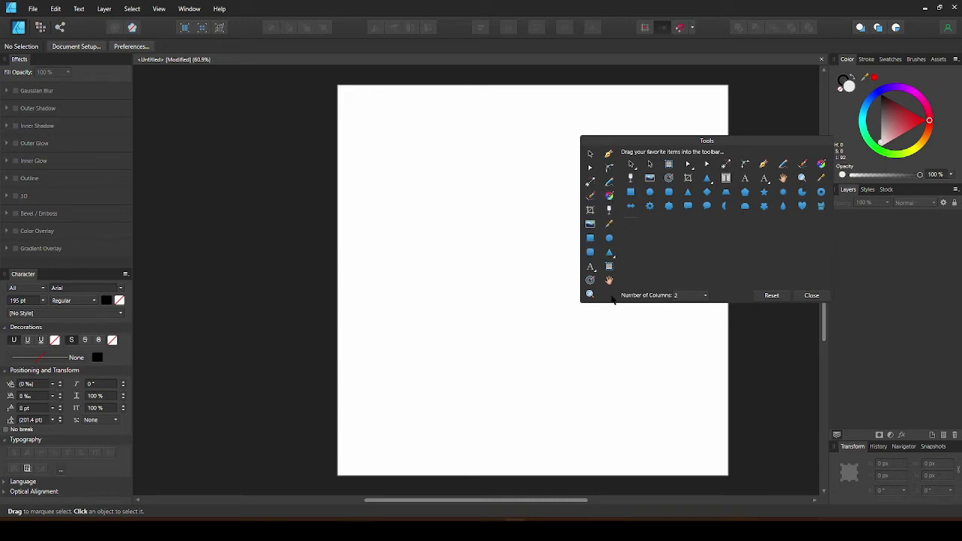
pyautogui.moveTo(609, 279); pyautogui.dragTo(690, 231)
pyautogui.moveTo(774, 175); pyautogui.dragTo(608, 305)
pyautogui.click(705, 296)
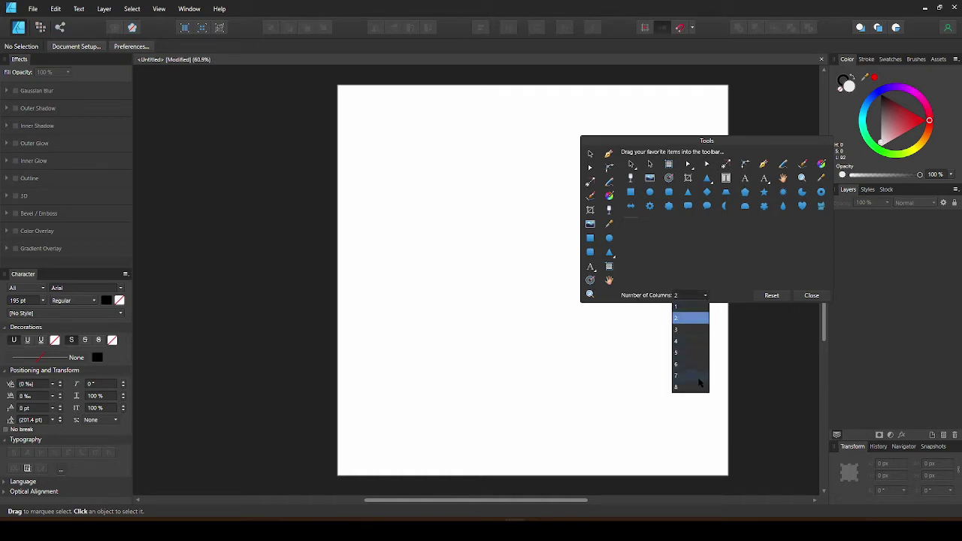
pyautogui.click(693, 342)
pyautogui.click(723, 230)
pyautogui.click(719, 251)
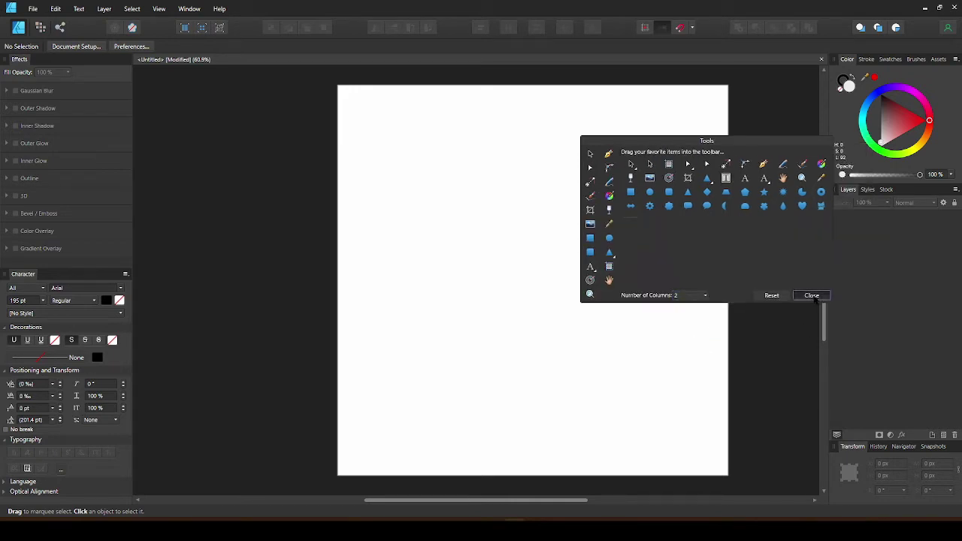
pyautogui.click(811, 296)
pyautogui.moveTo(605, 142); pyautogui.dragTo(760, 117)
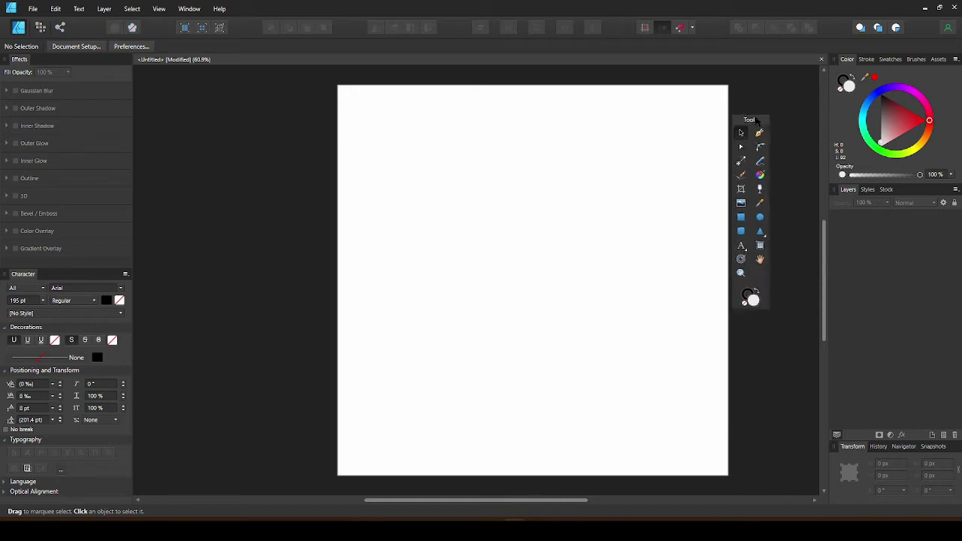
# Draw a bright green rectangle across the lower page and turn on Clip to Canvas
pyautogui.click(745, 212)
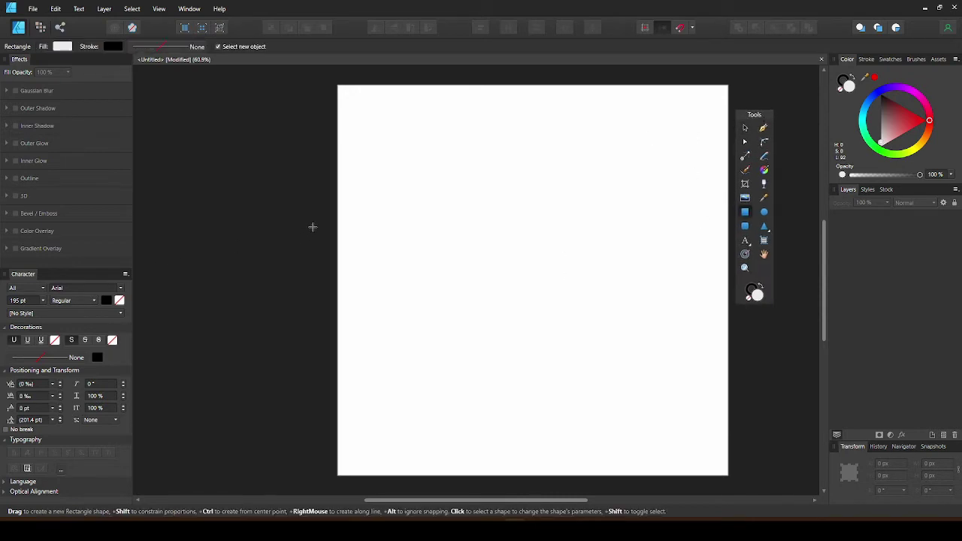
pyautogui.moveTo(298, 322); pyautogui.dragTo(757, 461)
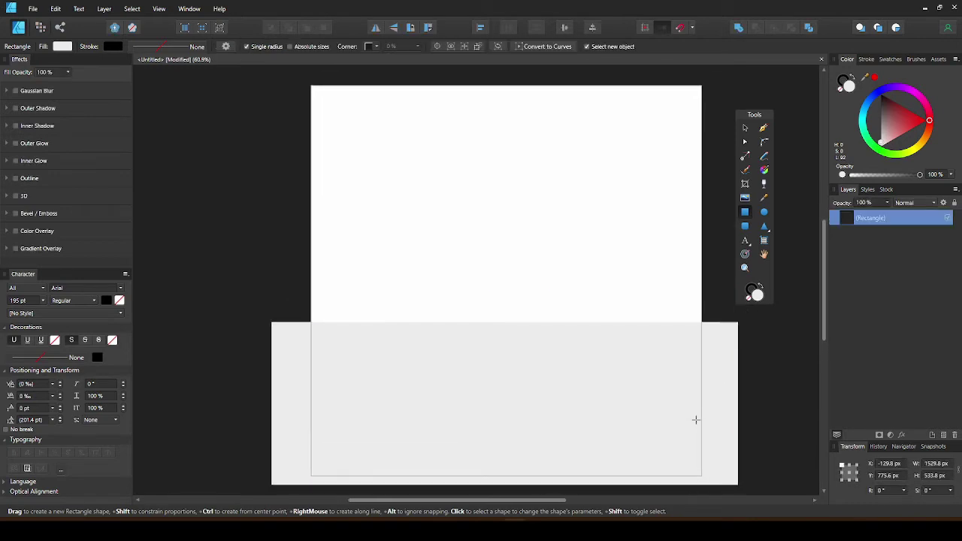
pyautogui.click(880, 149)
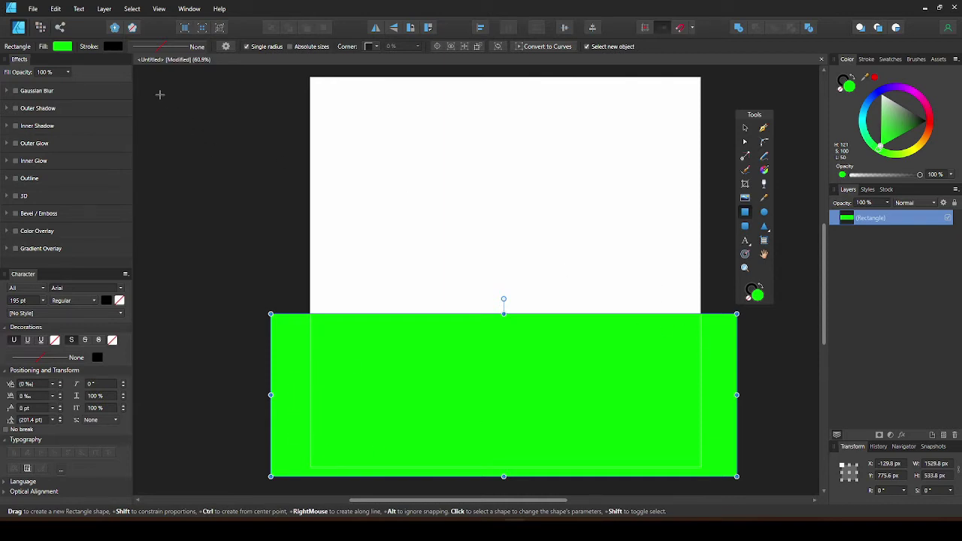
pyautogui.click(159, 9)
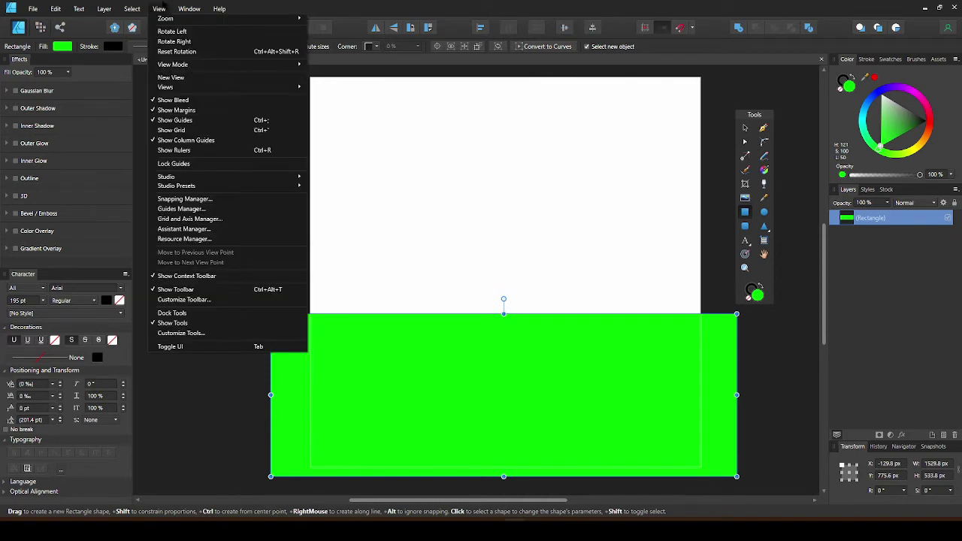
pyautogui.moveTo(284, 65)
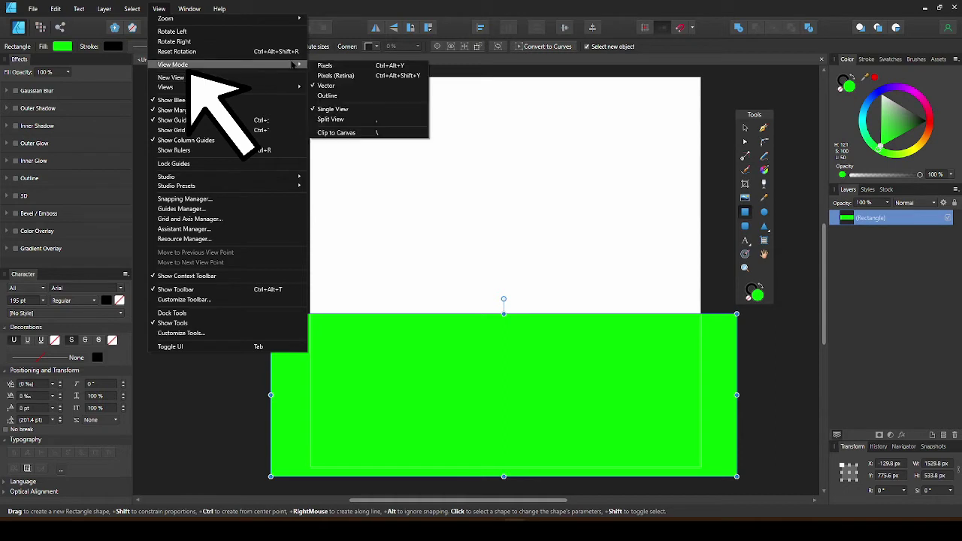
pyautogui.click(387, 133)
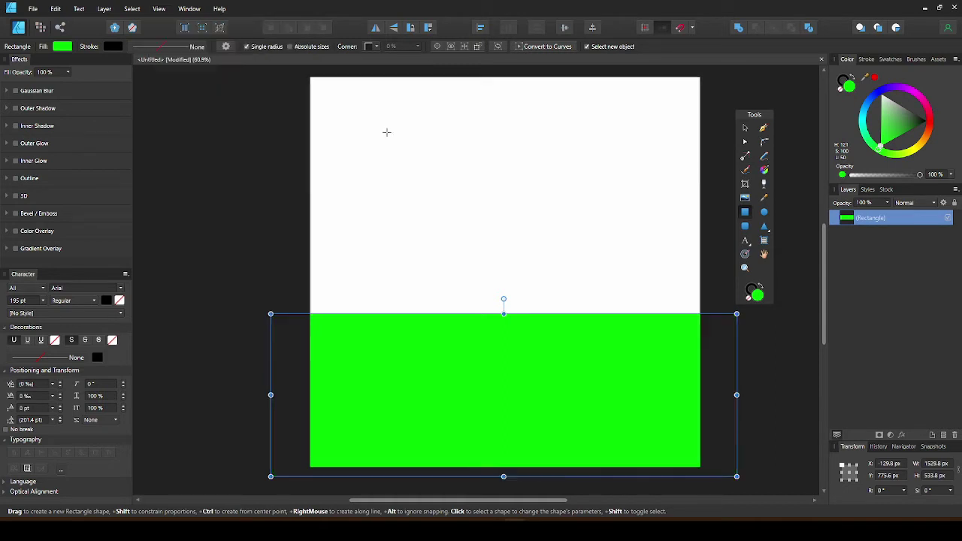
# Draw a cyan rectangle over the top of the page and leave it deselected
pyautogui.click(745, 127)
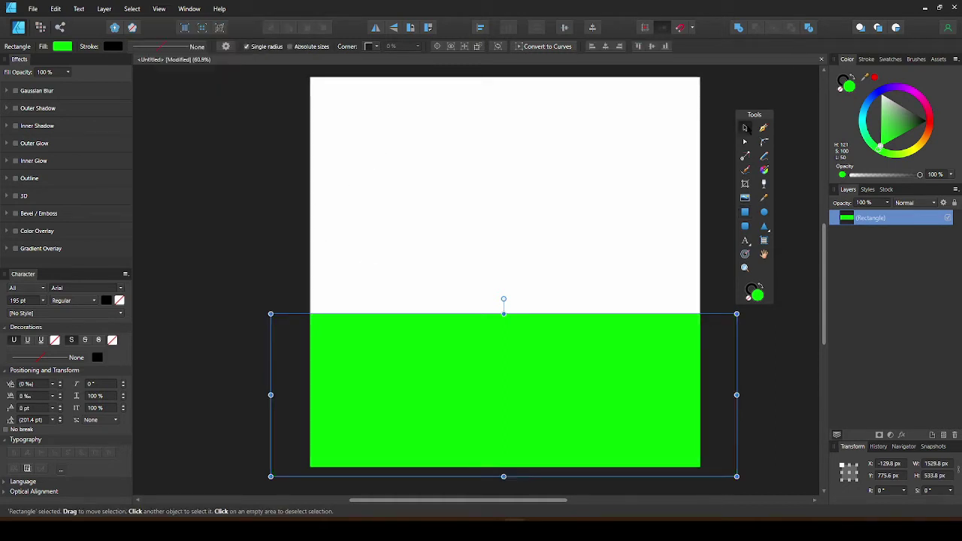
pyautogui.click(795, 265)
pyautogui.click(745, 212)
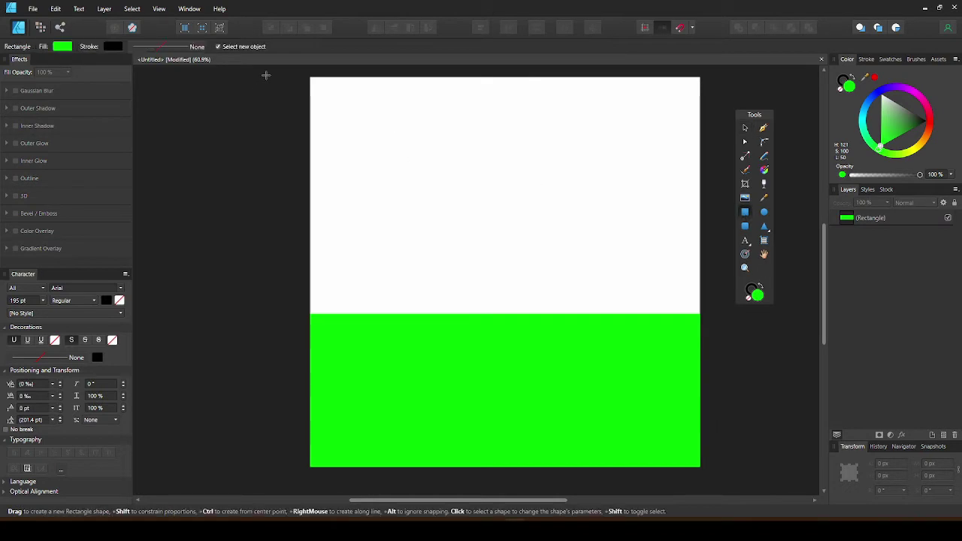
pyautogui.moveTo(268, 75); pyautogui.dragTo(735, 318)
pyautogui.click(785, 88)
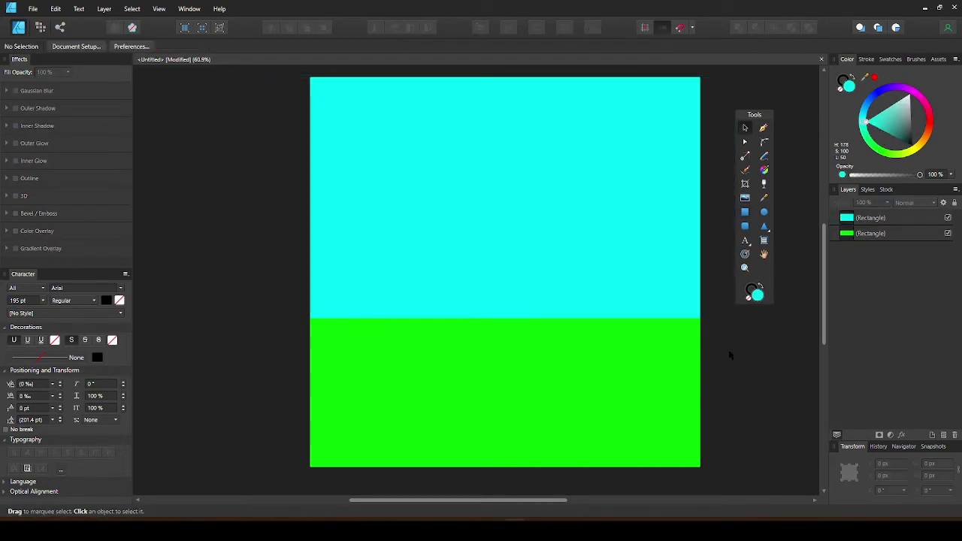
# Turn off Clip to Canvas and delete the cyan rectangle
pyautogui.click(158, 8)
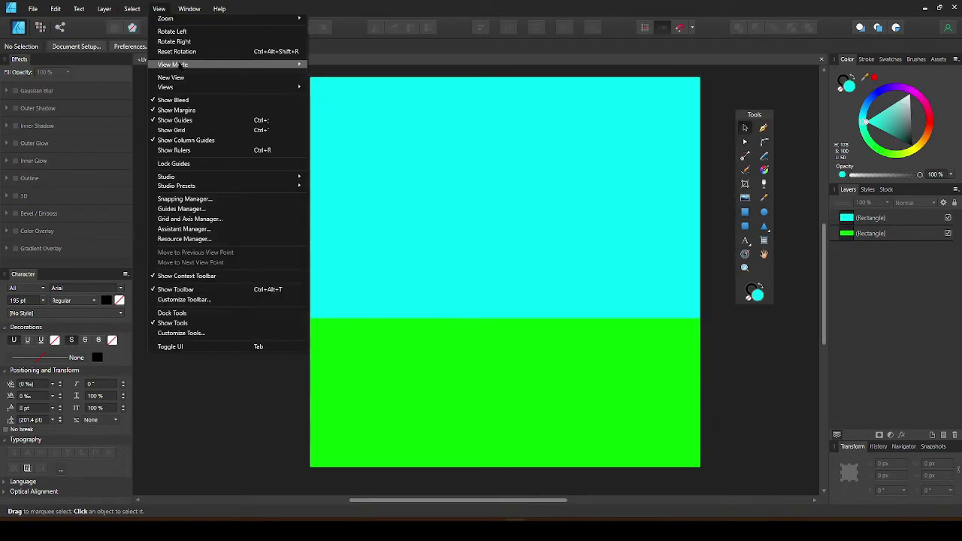
pyautogui.moveTo(299, 64)
pyautogui.click(351, 133)
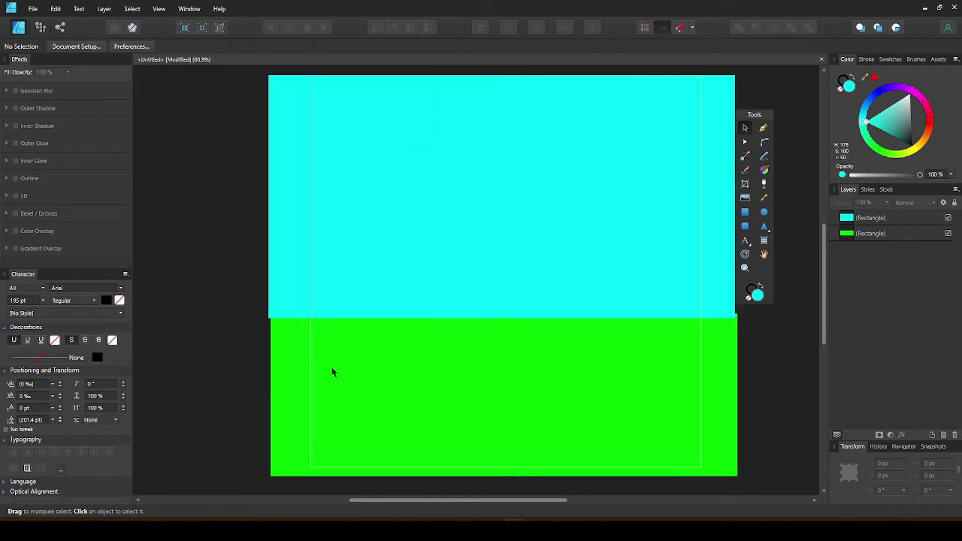
pyautogui.click(377, 258)
pyautogui.press('Delete')
pyautogui.press('Delete')
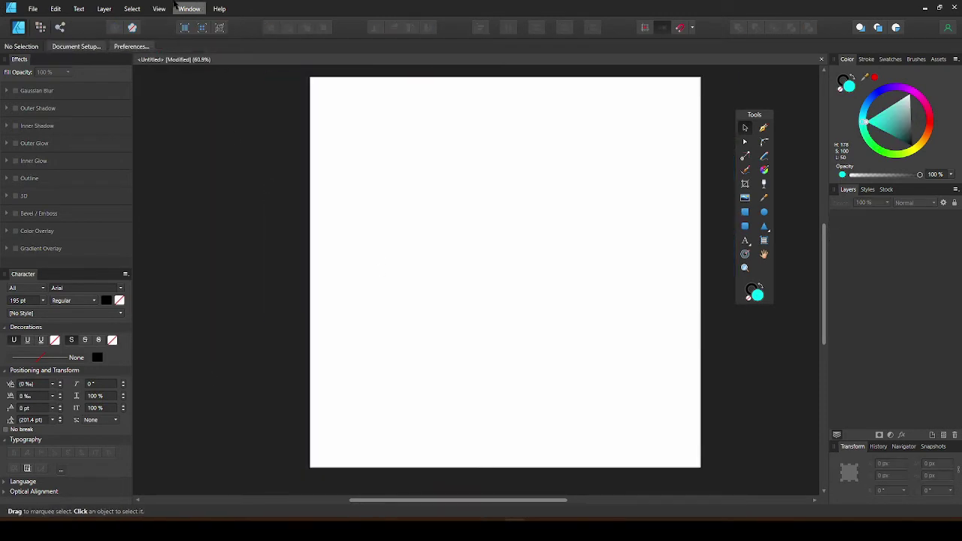
# Show the grid on the blank page
pyautogui.click(158, 8)
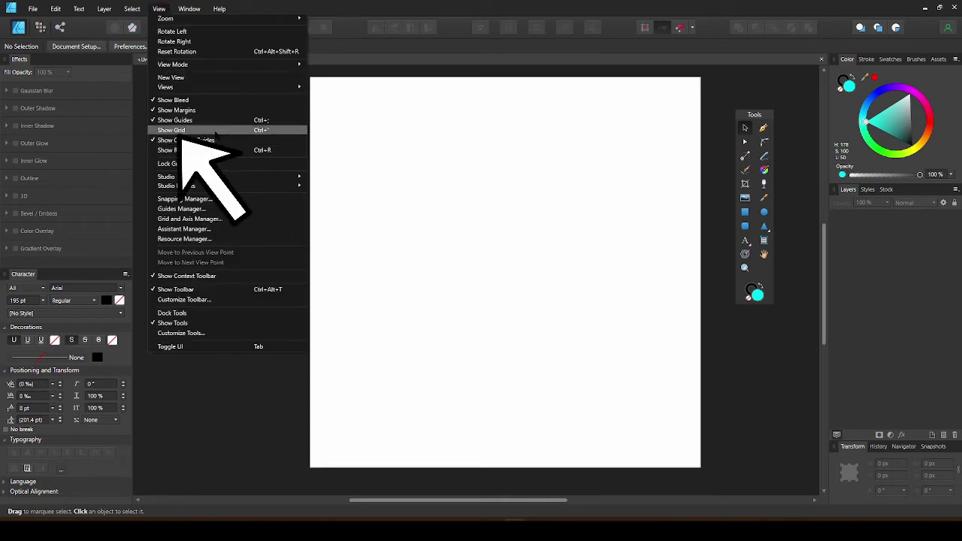
pyautogui.click(188, 132)
pyautogui.scroll(1, 425, 198)
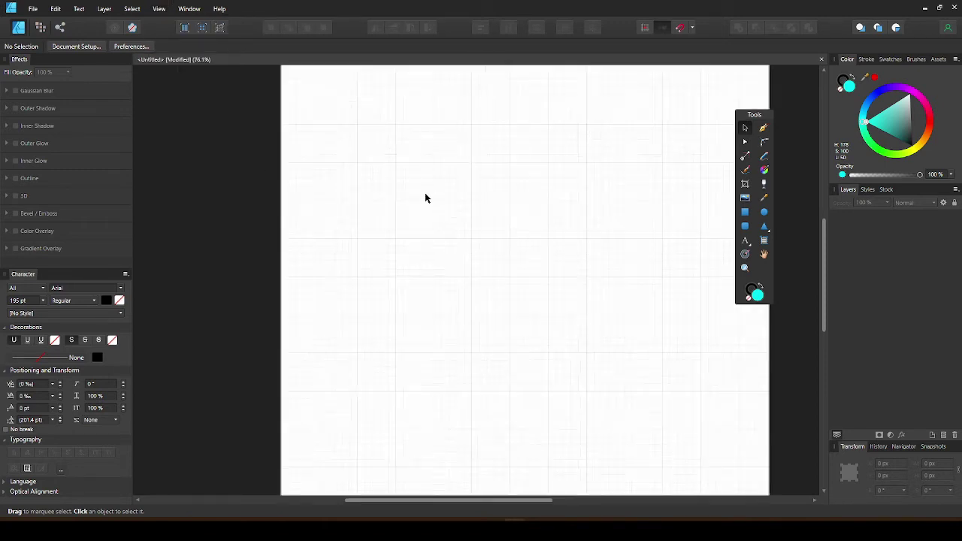
pyautogui.scroll(2, 424, 197)
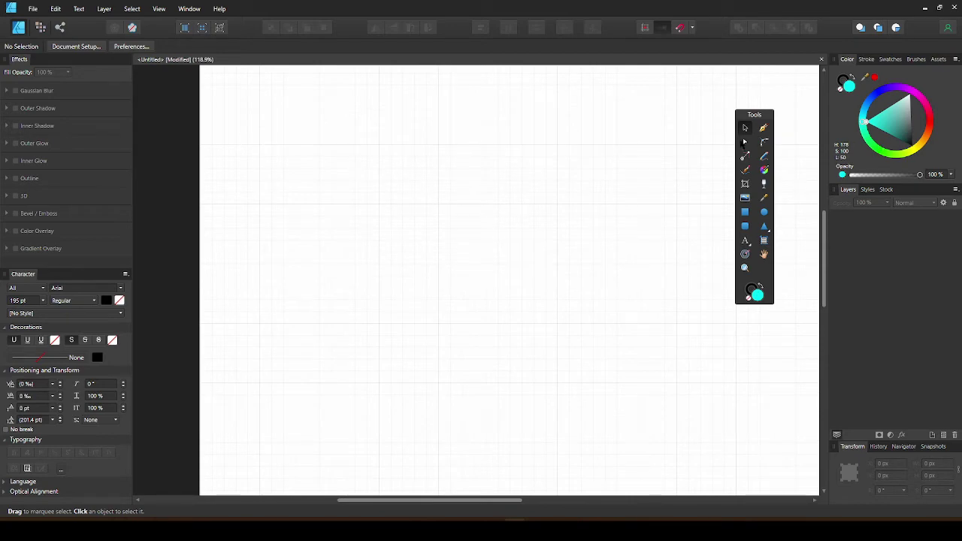
# Draw a wavy test curve with four Pen tool nodes
pyautogui.click(763, 129)
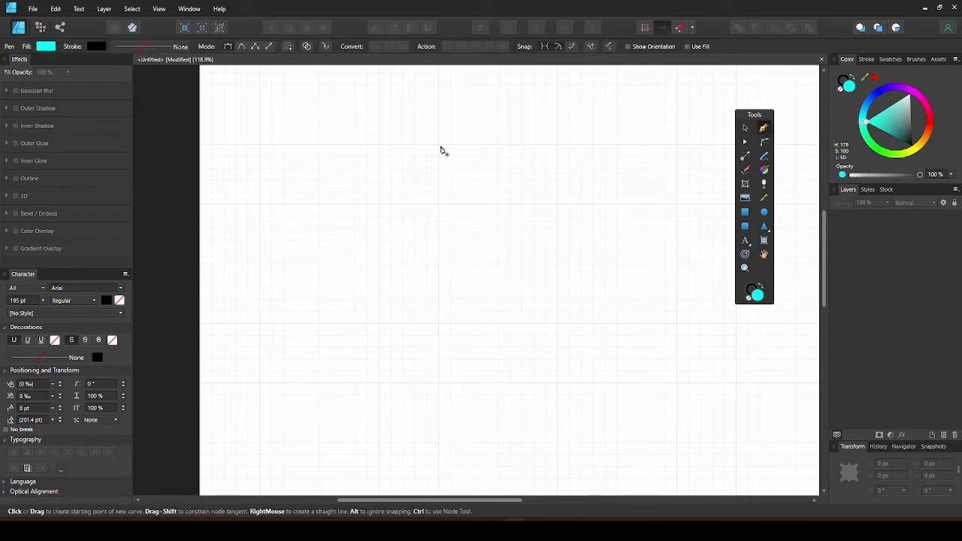
pyautogui.moveTo(439, 240); pyautogui.dragTo(440, 204)
pyautogui.moveTo(499, 238); pyautogui.dragTo(499, 266)
pyautogui.moveTo(557, 237); pyautogui.dragTo(559, 211)
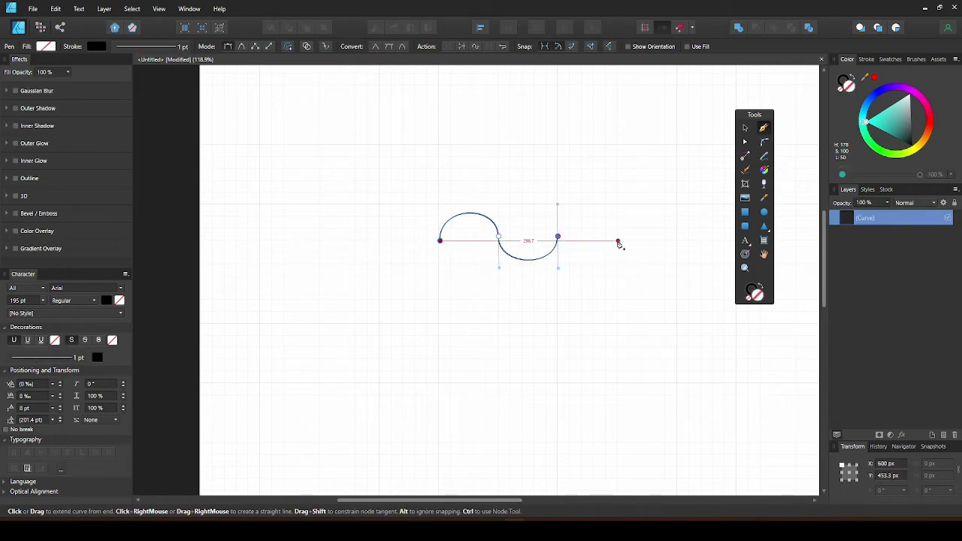
pyautogui.moveTo(619, 241); pyautogui.dragTo(618, 276)
# Select the wave curve with the Move tool and delete it
pyautogui.click(745, 128)
pyautogui.click(611, 247)
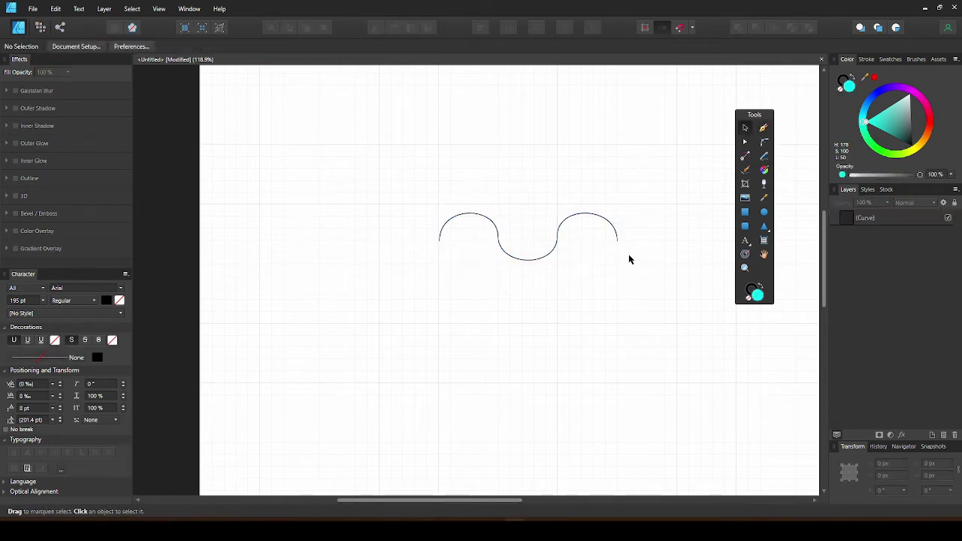
pyautogui.click(591, 218)
pyautogui.press('Delete')
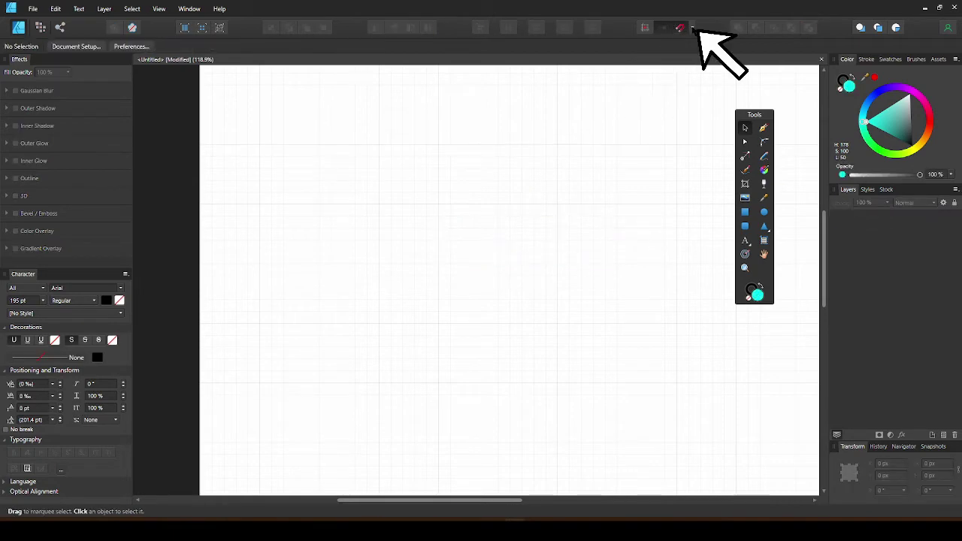
pyautogui.click(693, 29)
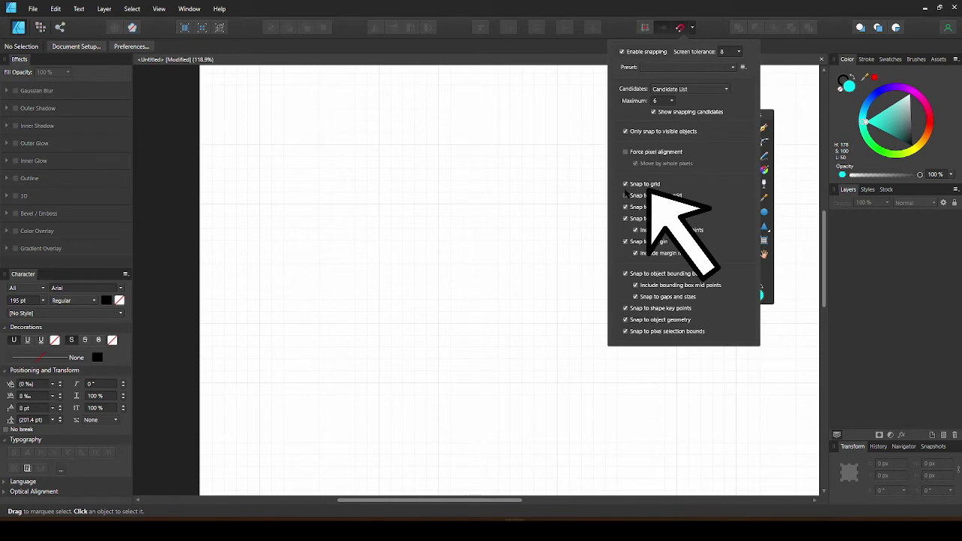
pyautogui.press('p')
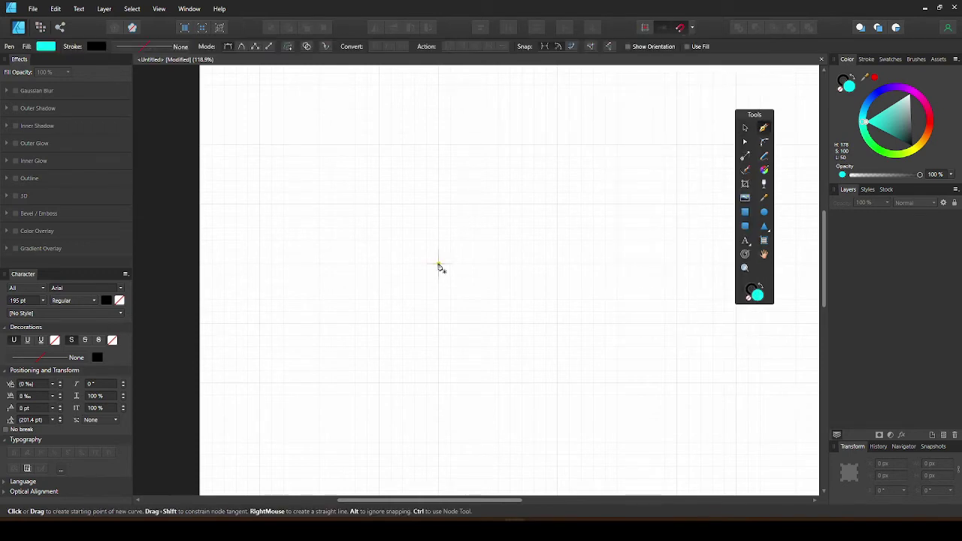
pyautogui.moveTo(439, 264); pyautogui.dragTo(439, 204)
pyautogui.moveTo(498, 263); pyautogui.dragTo(499, 325)
pyautogui.moveTo(556, 264); pyautogui.dragTo(558, 208)
pyautogui.moveTo(616, 264); pyautogui.dragTo(617, 323)
pyautogui.press('v')
pyautogui.press('Delete')
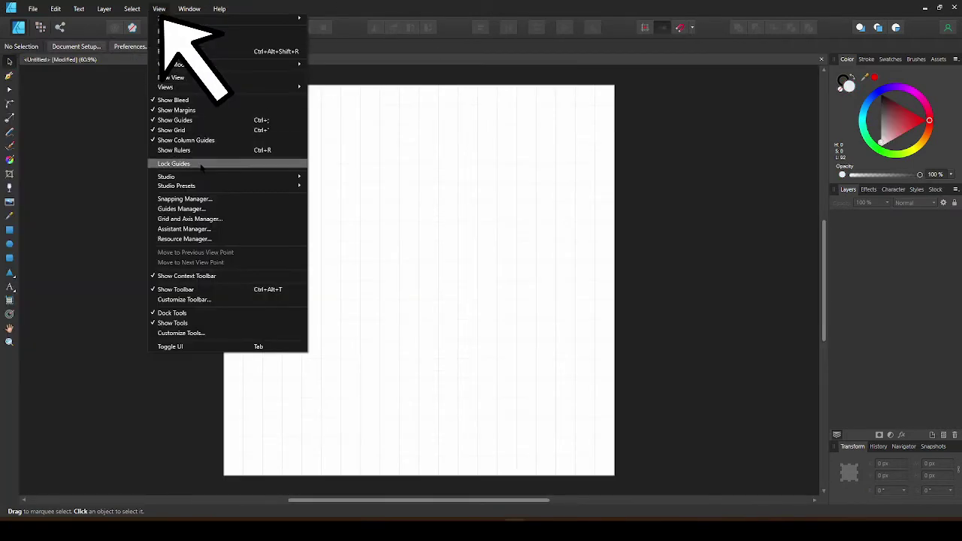
# In the Grid and Axis Manager, switch the grid to Basic mode with 5 divisions
pyautogui.click(206, 220)
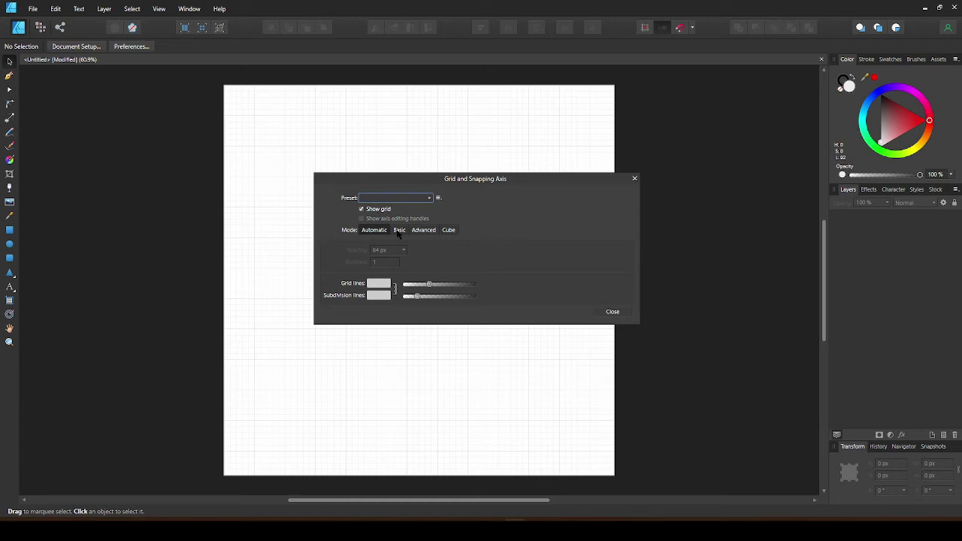
pyautogui.click(370, 232)
pyautogui.click(399, 230)
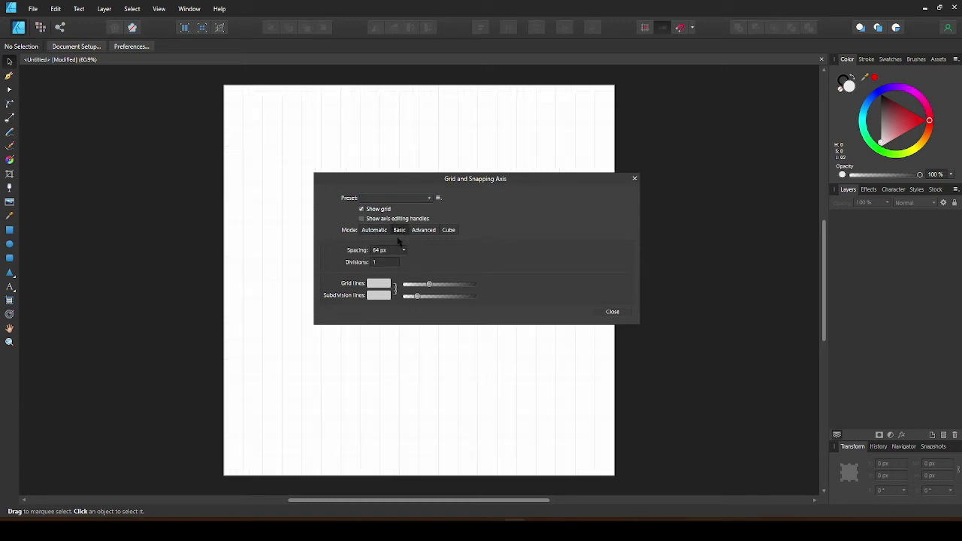
pyautogui.click(399, 261)
pyautogui.write('5')
pyautogui.moveTo(402, 259)
pyautogui.mouseDown()
pyautogui.moveTo(428, 263)
pyautogui.moveTo(402, 262)
pyautogui.mouseUp()
# Make main grid lines red with slightly higher opacity and subdivision lines purple, then close
pyautogui.click(378, 282)
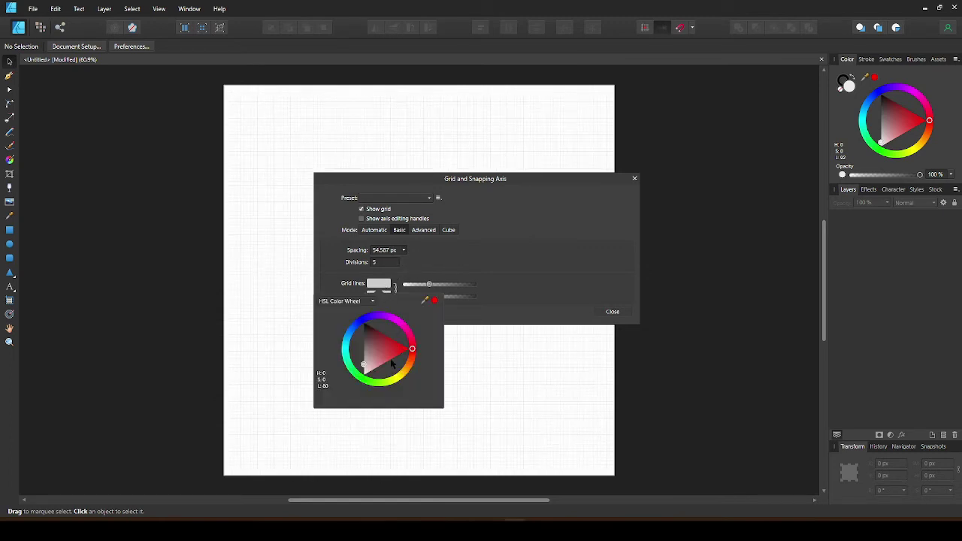
pyautogui.click(410, 348)
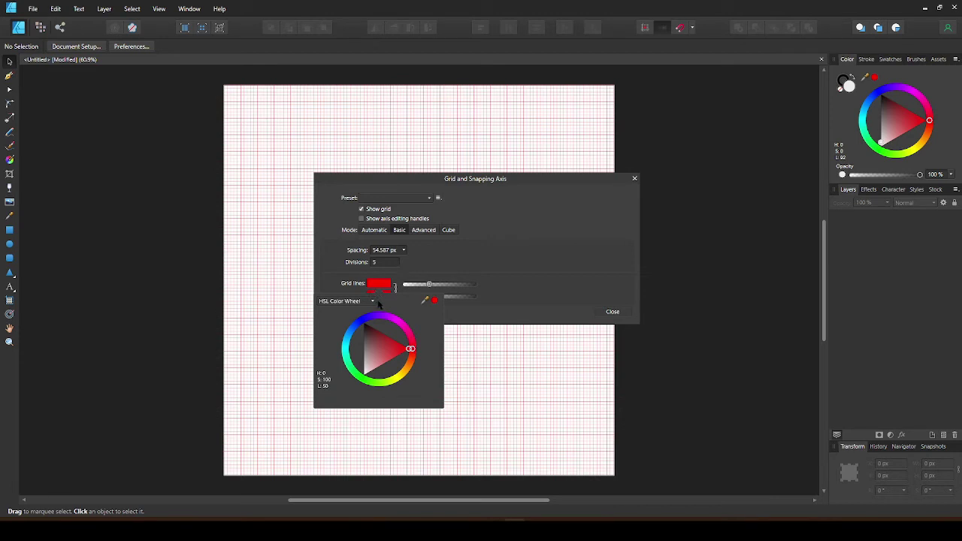
pyautogui.click(404, 267)
pyautogui.click(378, 294)
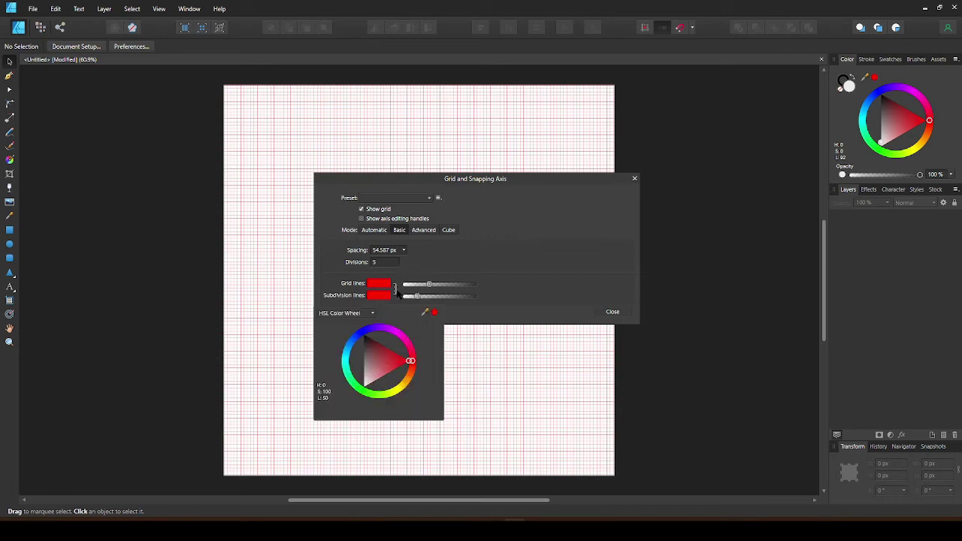
pyautogui.click(396, 292)
pyautogui.click(378, 295)
pyautogui.moveTo(382, 328); pyautogui.dragTo(371, 330)
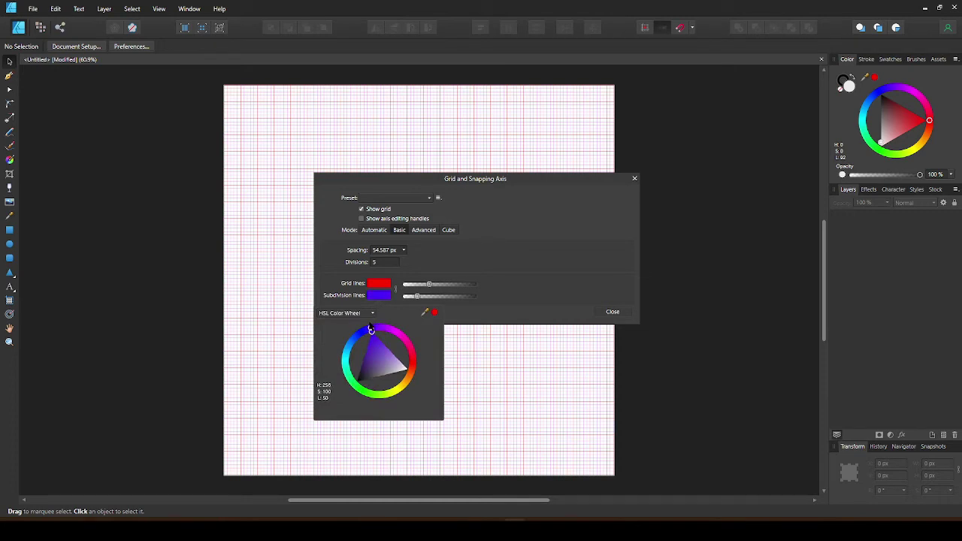
pyautogui.click(475, 253)
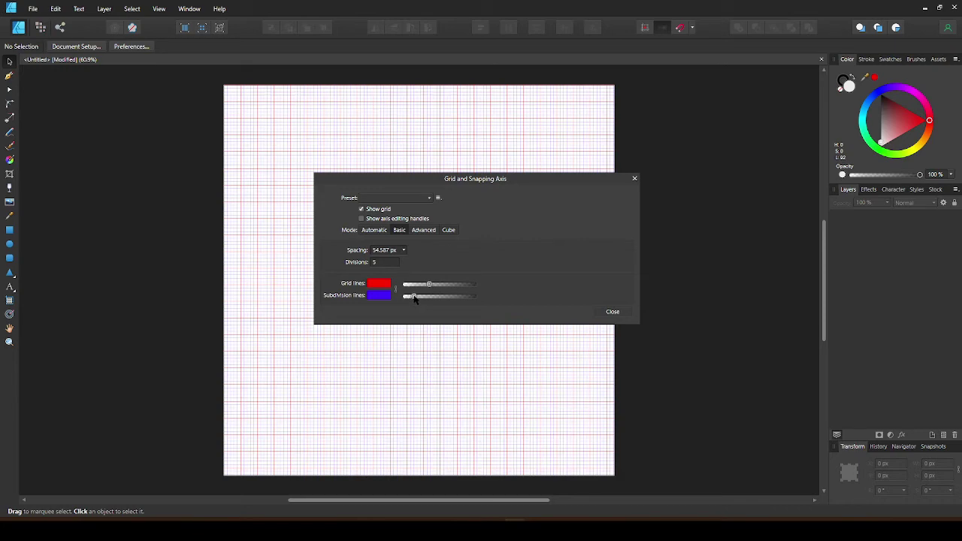
pyautogui.moveTo(430, 285); pyautogui.dragTo(434, 285)
pyautogui.click(624, 311)
pyautogui.scroll(5, 470, 314)
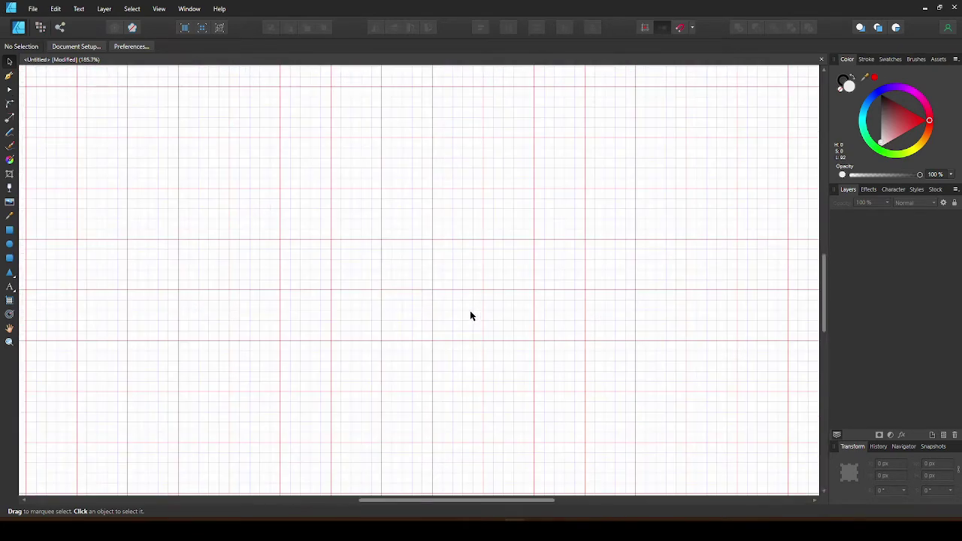
pyautogui.scroll(-5, 470, 310)
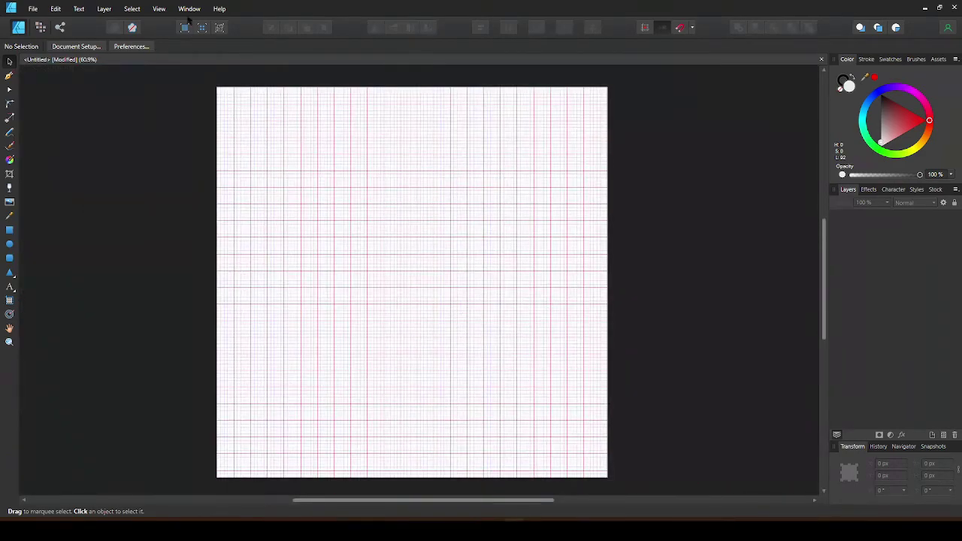
# Set the Grid and Axis Manager to Advanced Cube mode for an isometric grid
pyautogui.click(165, 7)
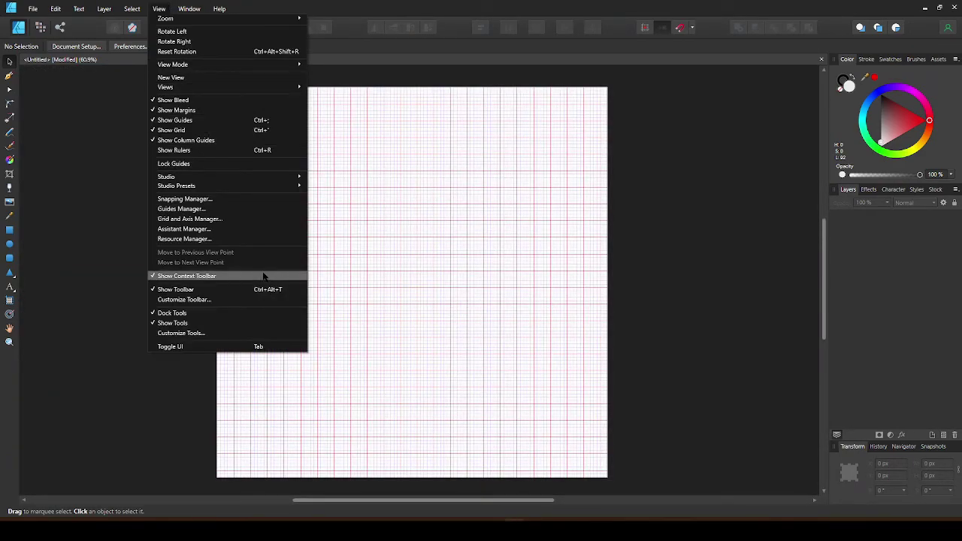
pyautogui.click(260, 218)
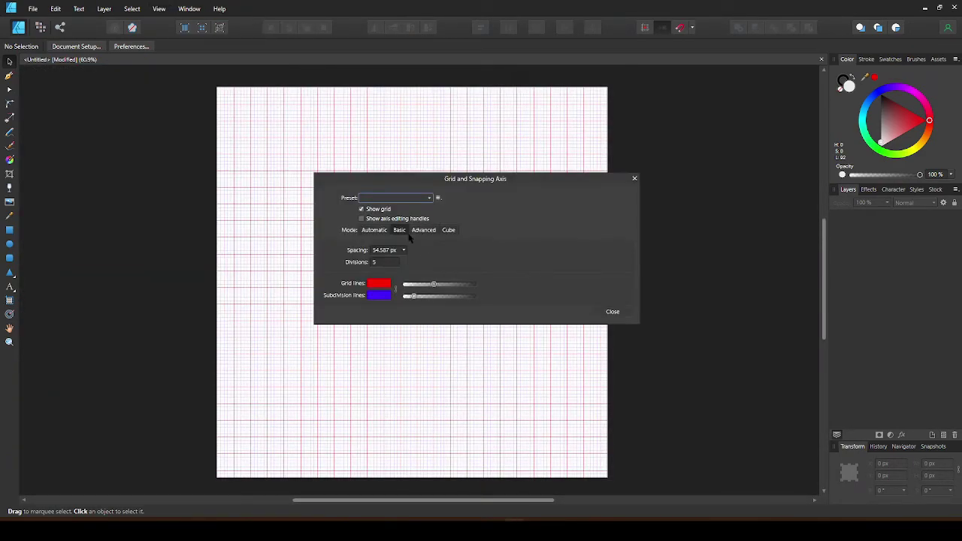
pyautogui.click(417, 233)
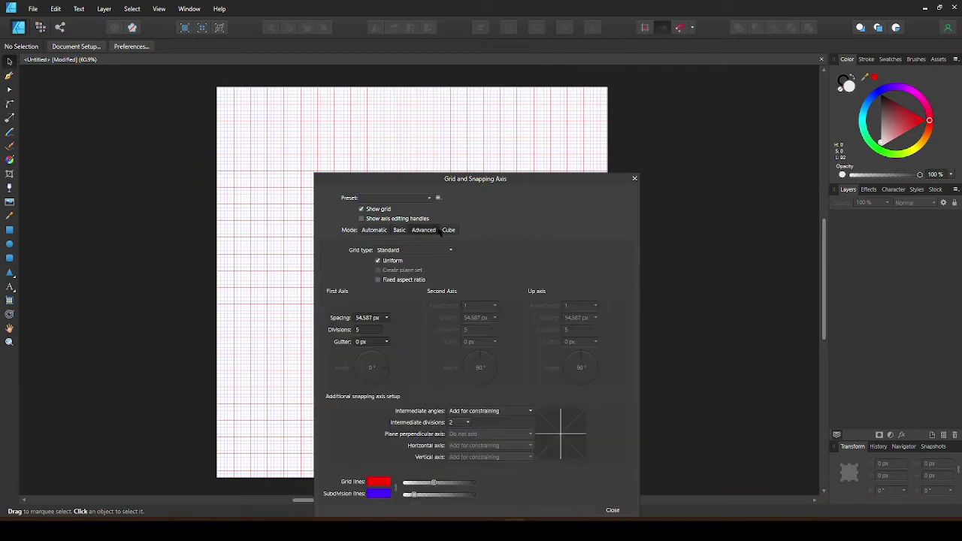
pyautogui.click(447, 231)
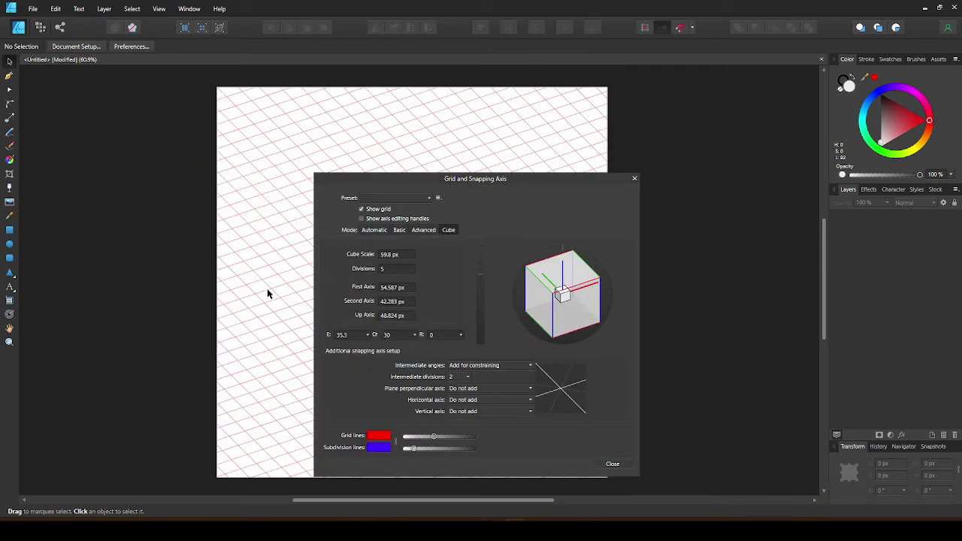
pyautogui.scroll(2, 267, 297)
pyautogui.scroll(3, 267, 297)
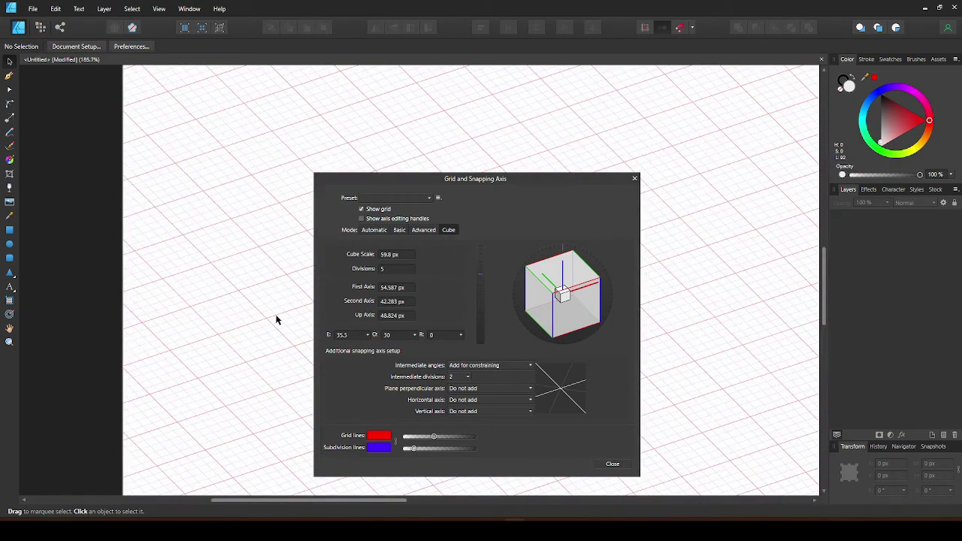
pyautogui.click(634, 179)
# Draw a purple circle and move it, with Hide Selection while Dragging switched on
pyautogui.scroll(-5, 532, 206)
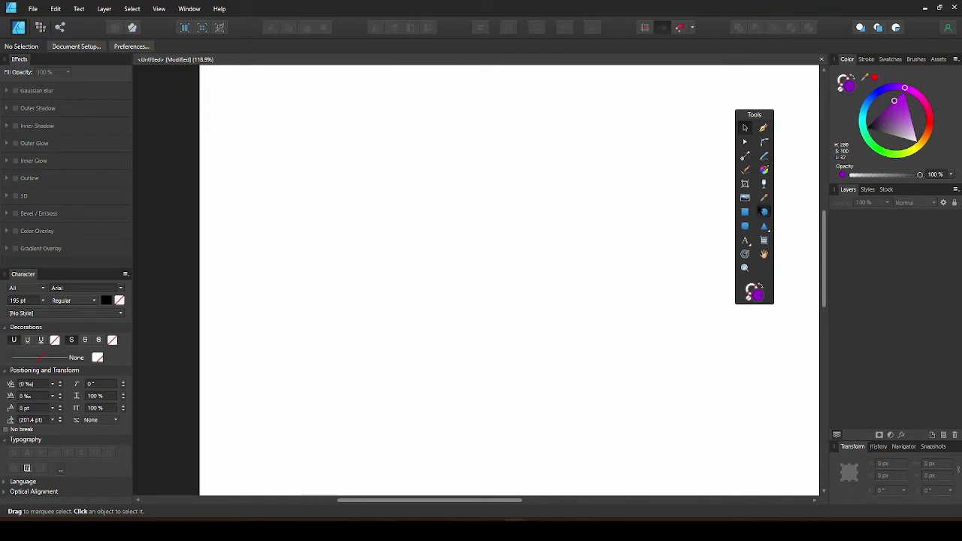
pyautogui.press('e')
pyautogui.moveTo(423, 189); pyautogui.dragTo(515, 280)
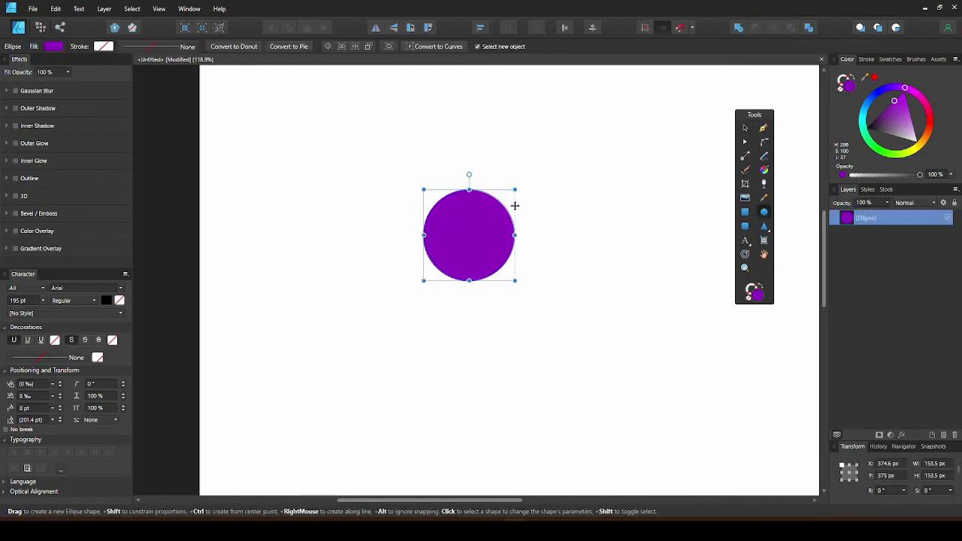
pyautogui.click(745, 128)
pyautogui.moveTo(470, 244); pyautogui.dragTo(479, 224)
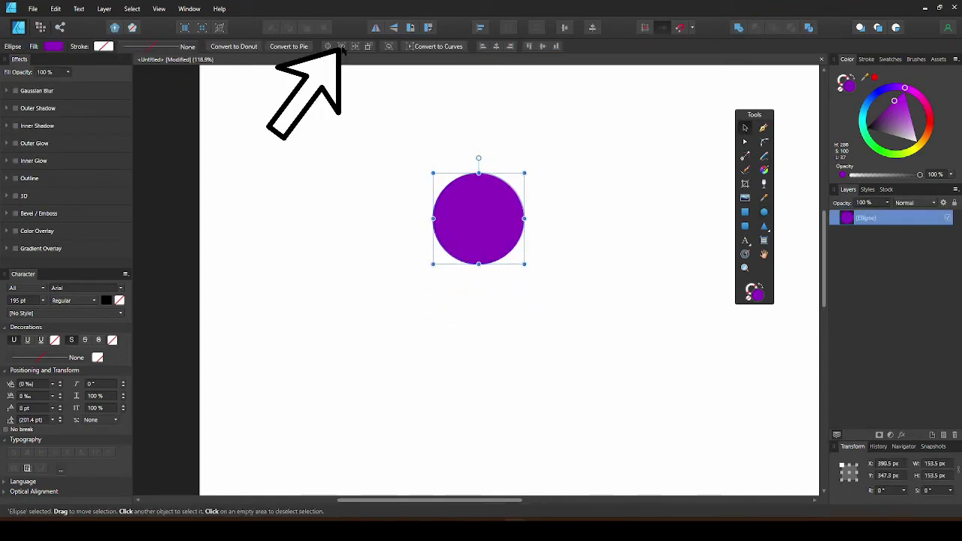
pyautogui.click(341, 46)
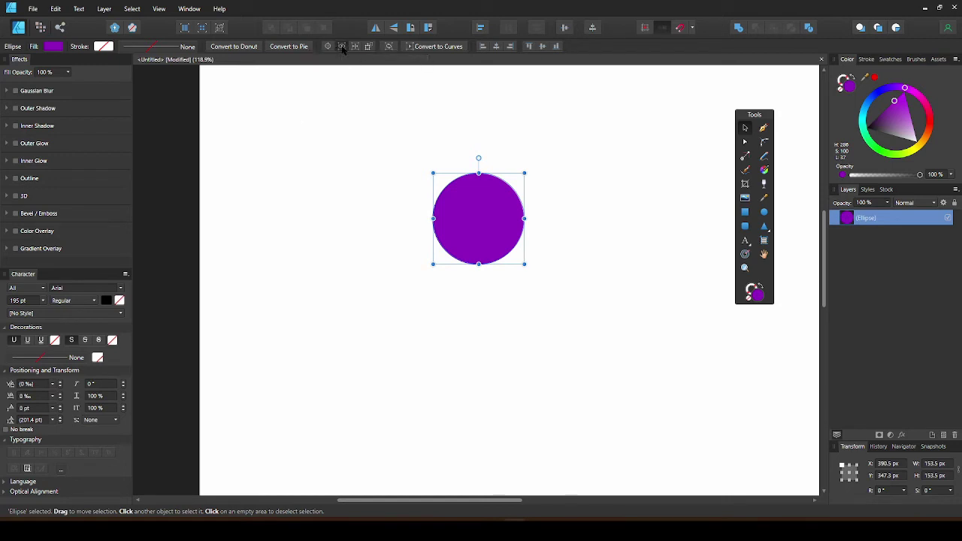
pyautogui.moveTo(491, 210); pyautogui.dragTo(499, 238)
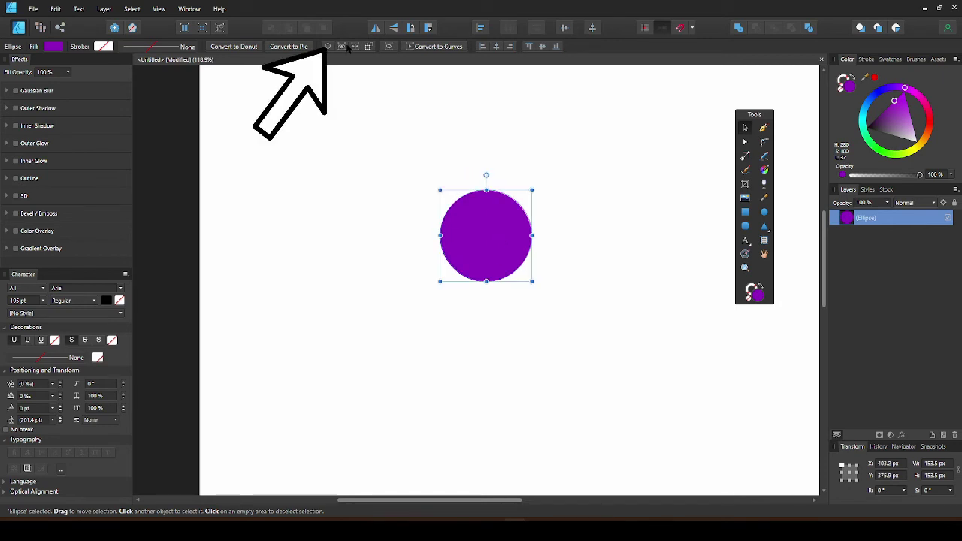
# Offset the circle's transform origin, rotate it around that point, then undo the last rotation
pyautogui.click(328, 46)
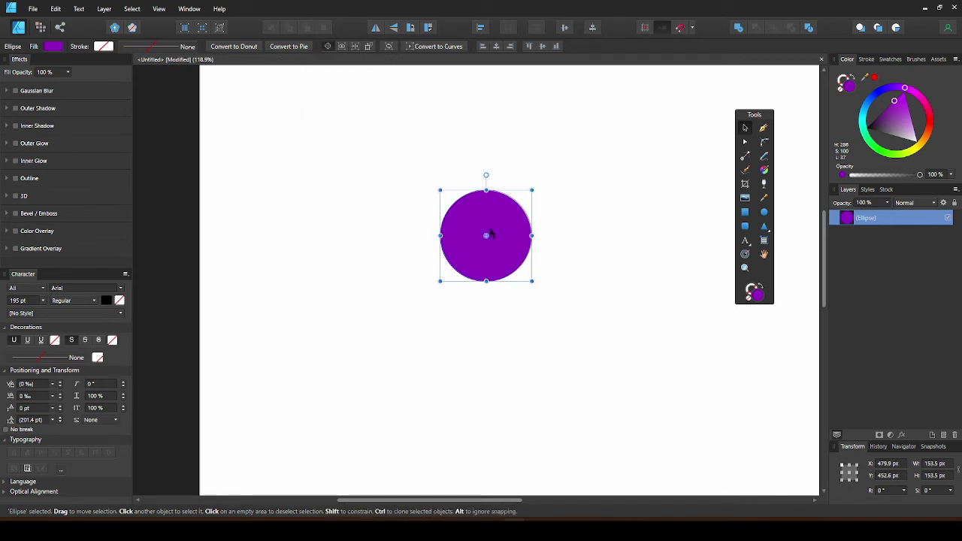
pyautogui.moveTo(486, 236)
pyautogui.mouseDown()
pyautogui.moveTo(465, 211)
pyautogui.moveTo(486, 235)
pyautogui.mouseUp()
pyautogui.moveTo(486, 175)
pyautogui.mouseDown()
pyautogui.moveTo(501, 169)
pyautogui.moveTo(528, 239)
pyautogui.moveTo(477, 253)
pyautogui.moveTo(453, 161)
pyautogui.moveTo(487, 156)
pyautogui.mouseUp()
pyautogui.moveTo(487, 235); pyautogui.dragTo(463, 212)
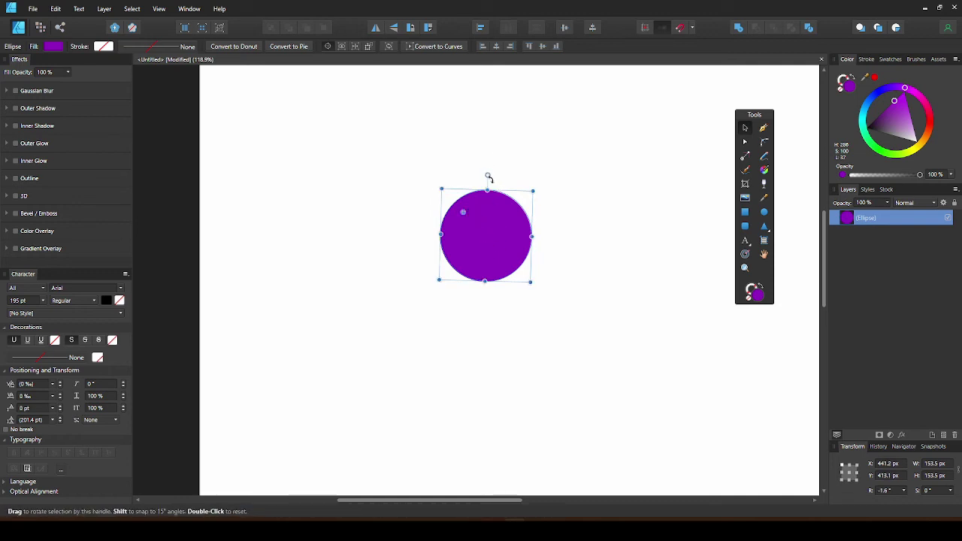
pyautogui.moveTo(488, 176); pyautogui.dragTo(522, 144)
pyautogui.hotkey('ctrl', 'z')
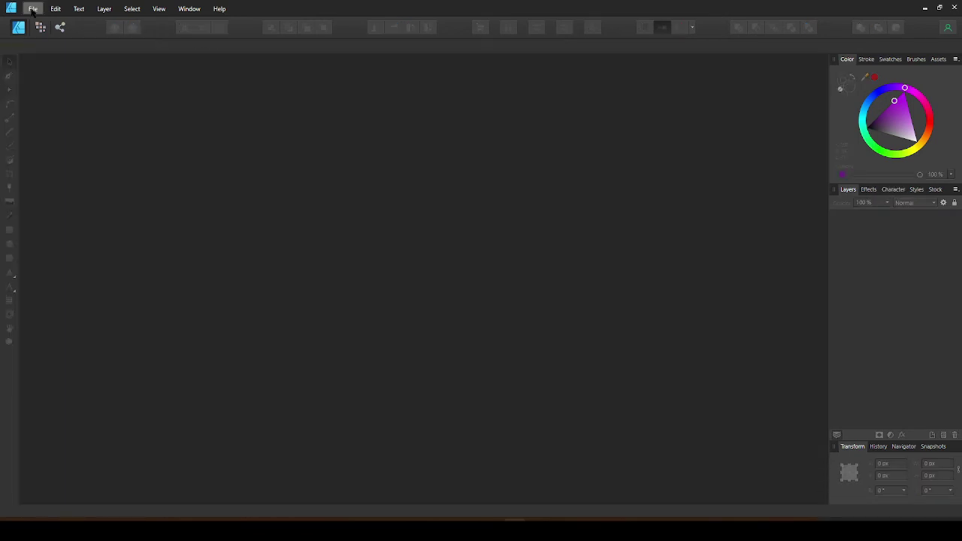
# Start a new document and browse the Press Ready, Photo, Web, Devices and Architectural presets
pyautogui.click(33, 9)
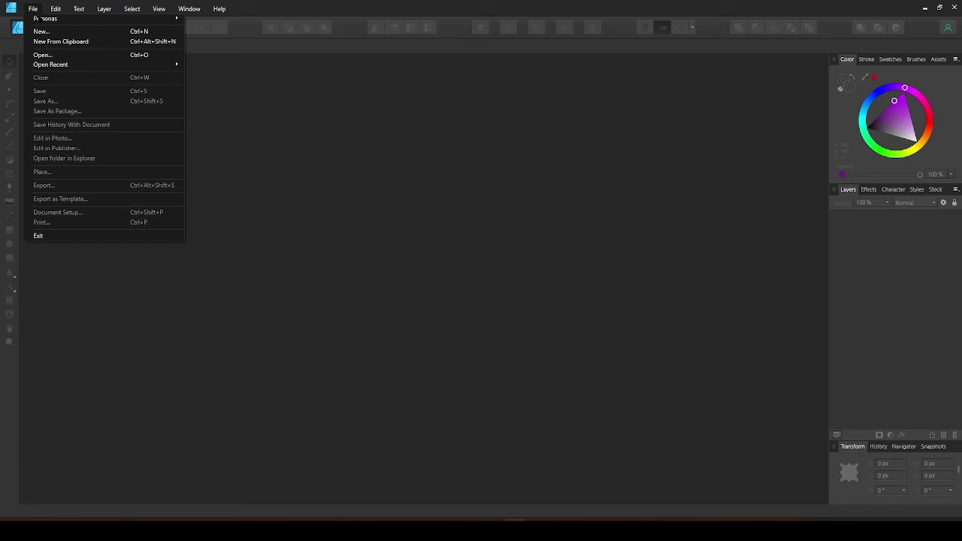
pyautogui.click(57, 33)
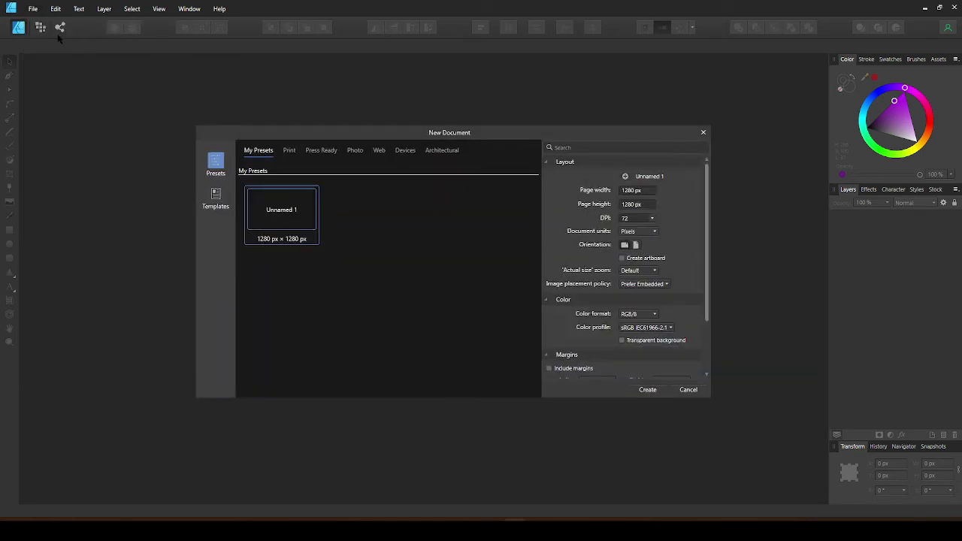
pyautogui.click(290, 150)
pyautogui.click(321, 149)
pyautogui.click(391, 146)
pyautogui.click(435, 149)
pyautogui.click(461, 148)
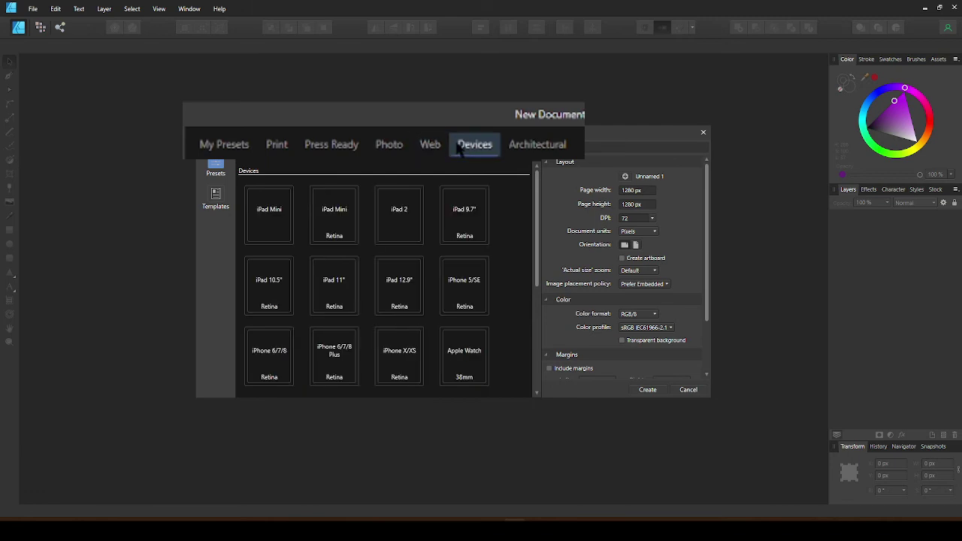
pyautogui.click(557, 149)
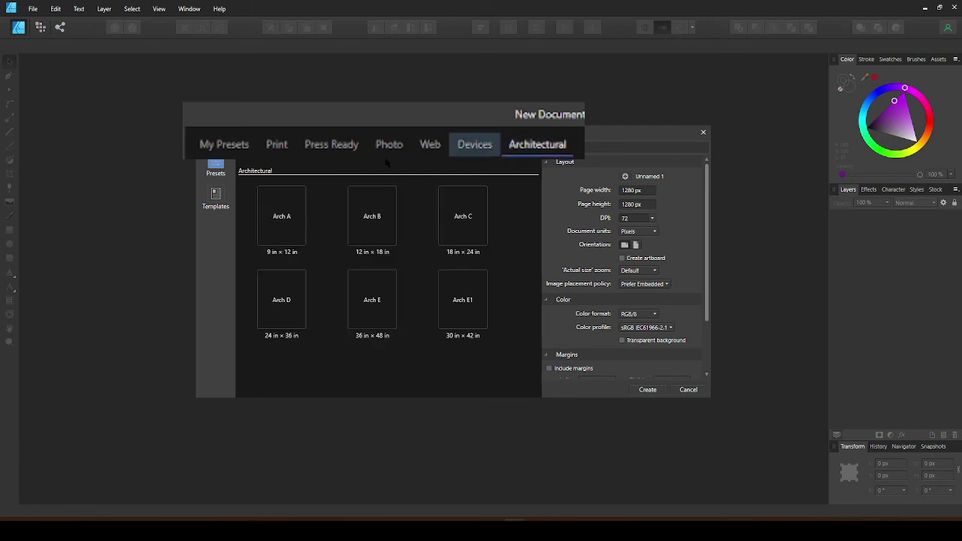
pyautogui.click(254, 148)
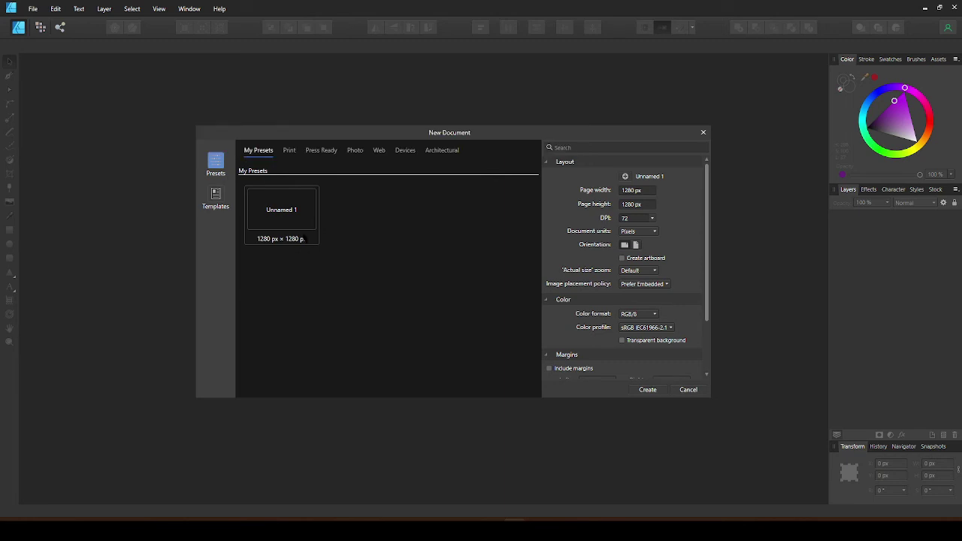
# Create a 1280 × 1280 px document from the Unnamed 1 preset with a transparent background
pyautogui.click(281, 218)
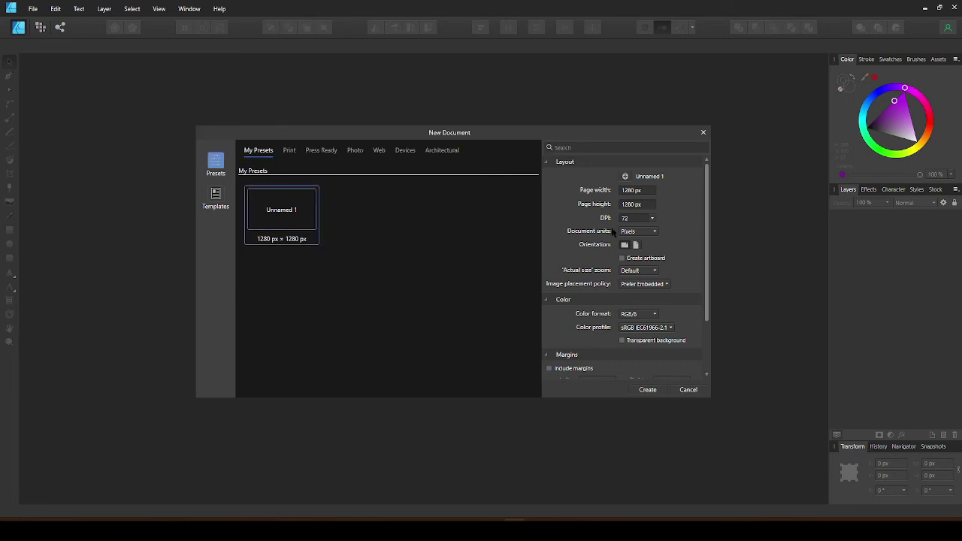
pyautogui.click(646, 190)
pyautogui.click(645, 204)
pyautogui.click(652, 230)
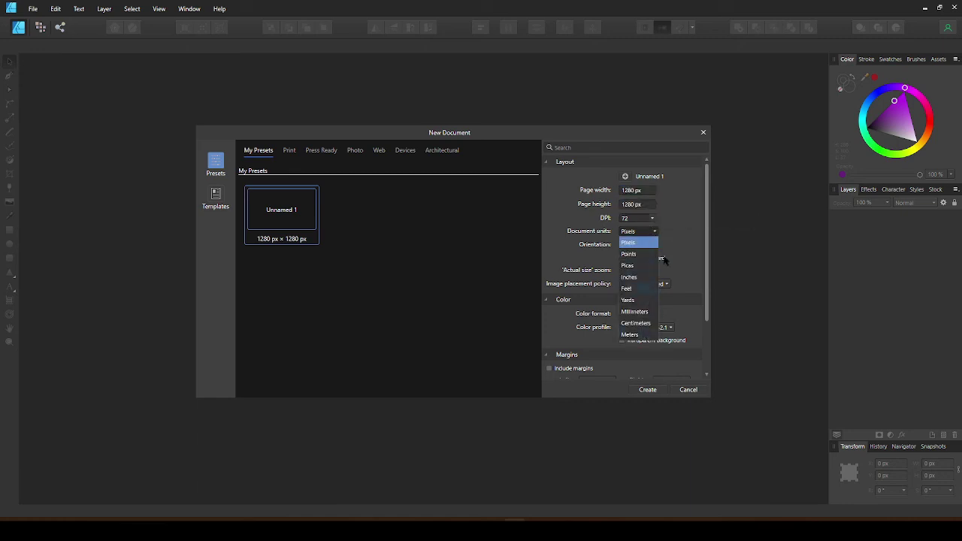
pyautogui.click(645, 237)
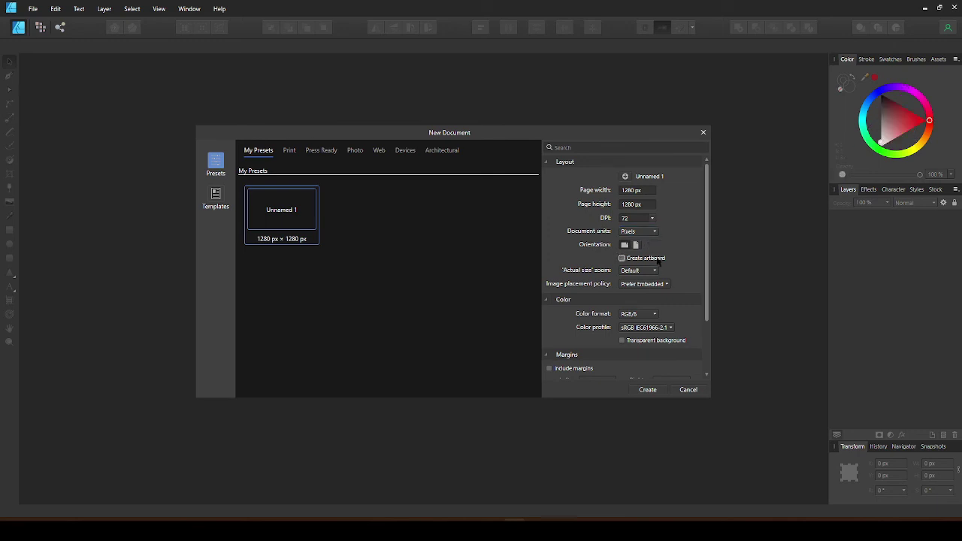
pyautogui.click(675, 341)
pyautogui.click(657, 392)
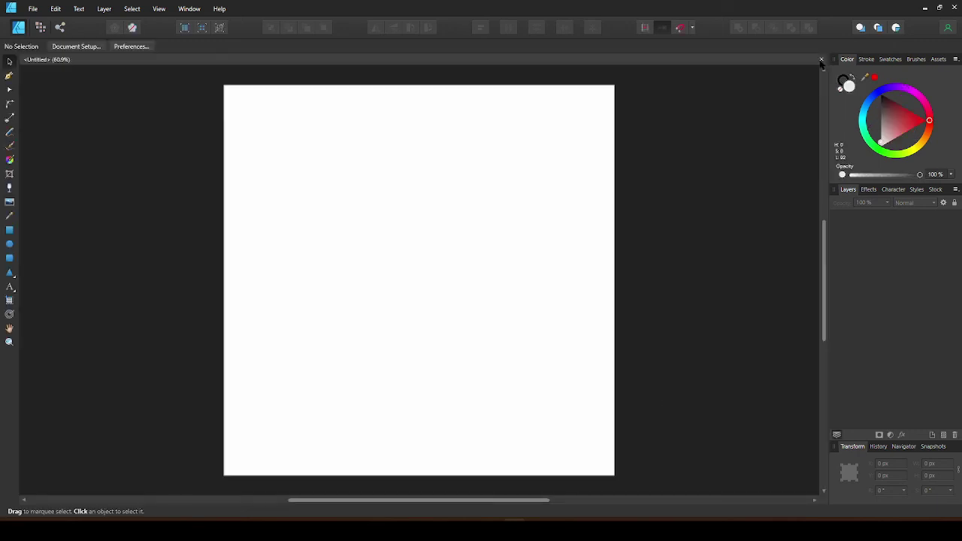
# Close the blank document, make a new document from the clipboard parrot image, then close it
pyautogui.click(821, 60)
pyautogui.click(33, 8)
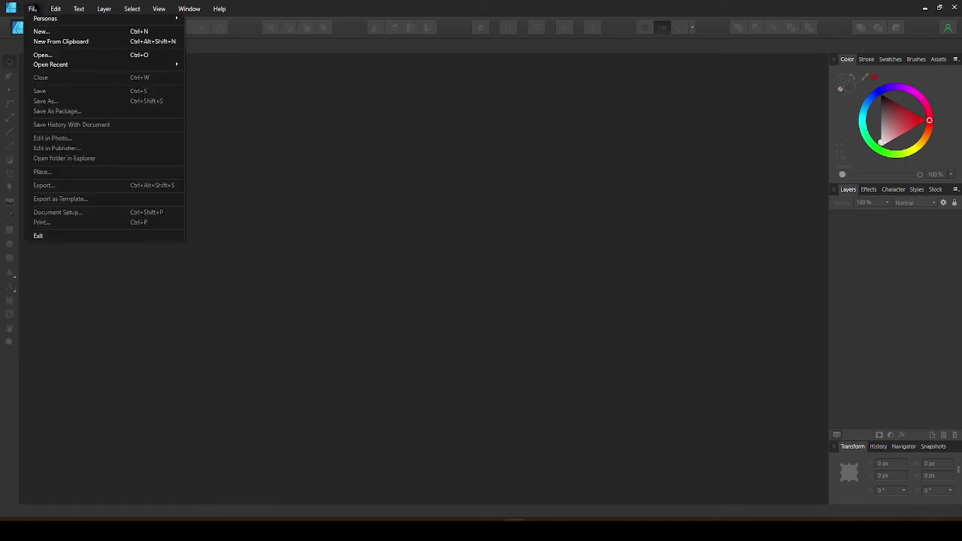
pyautogui.click(99, 43)
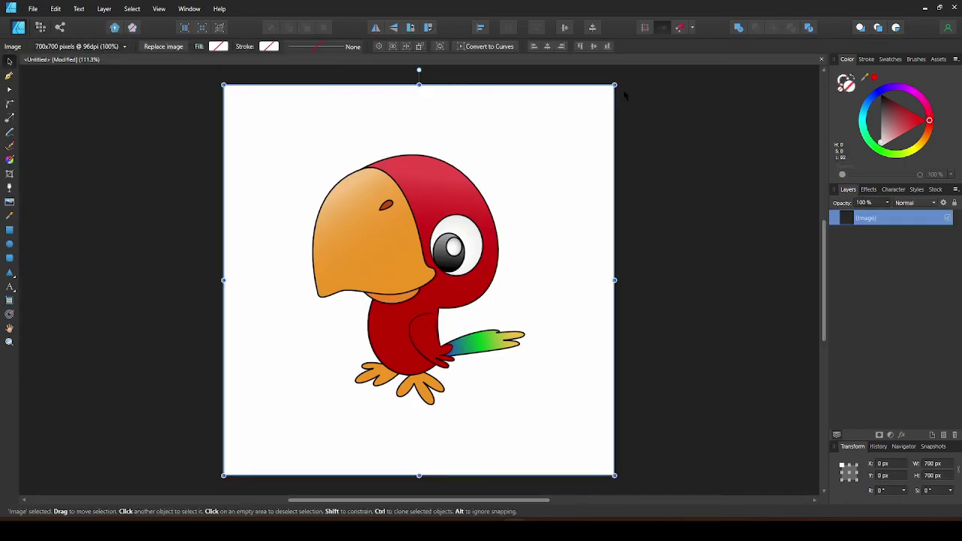
pyautogui.click(822, 59)
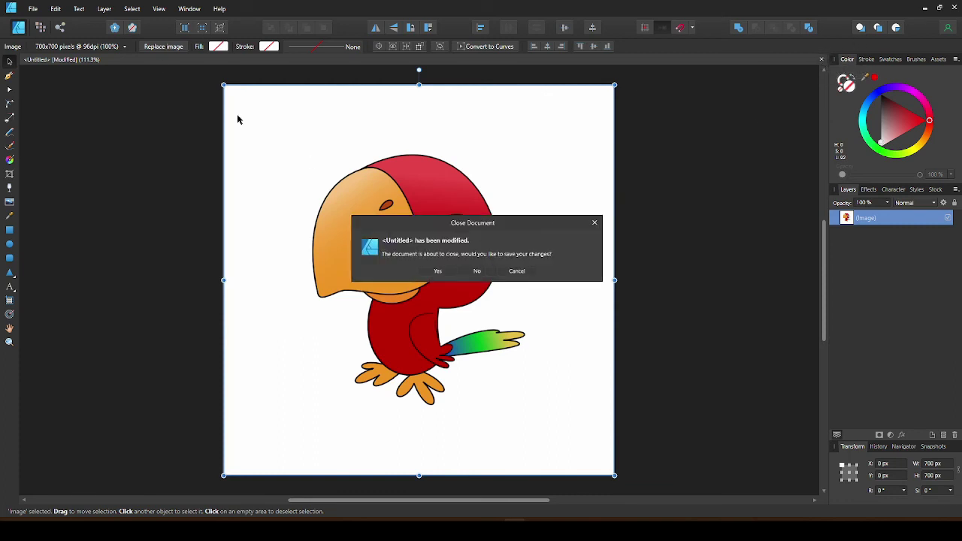
pyautogui.click(469, 272)
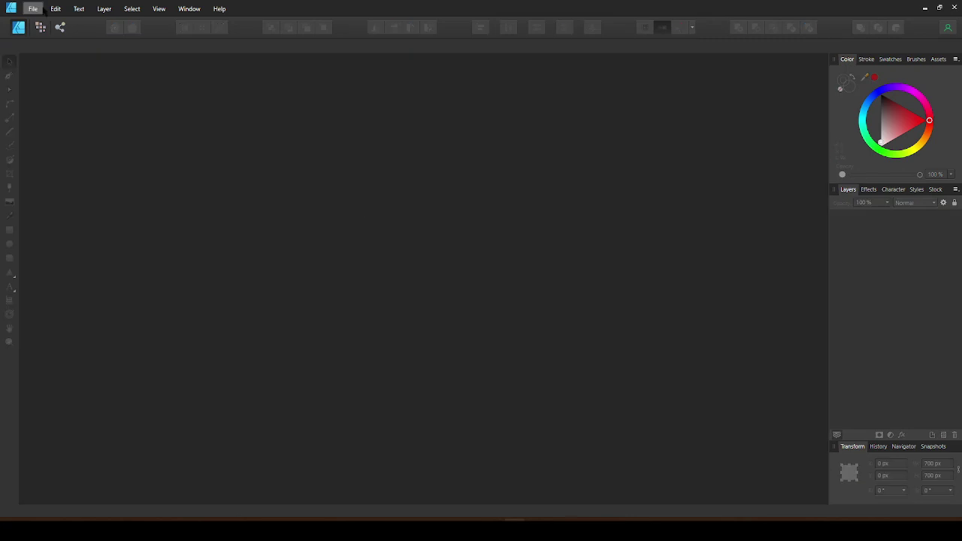
pyautogui.click(34, 9)
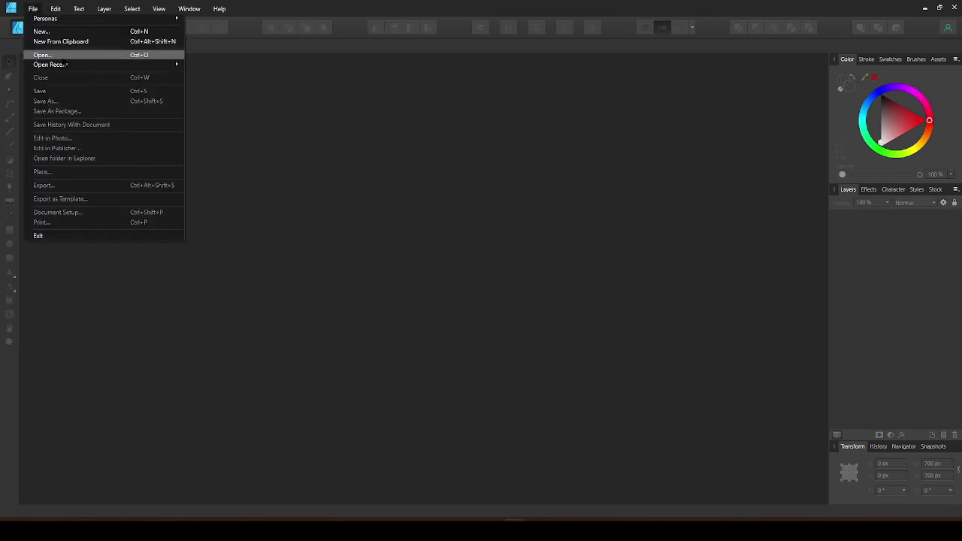
pyautogui.click(63, 57)
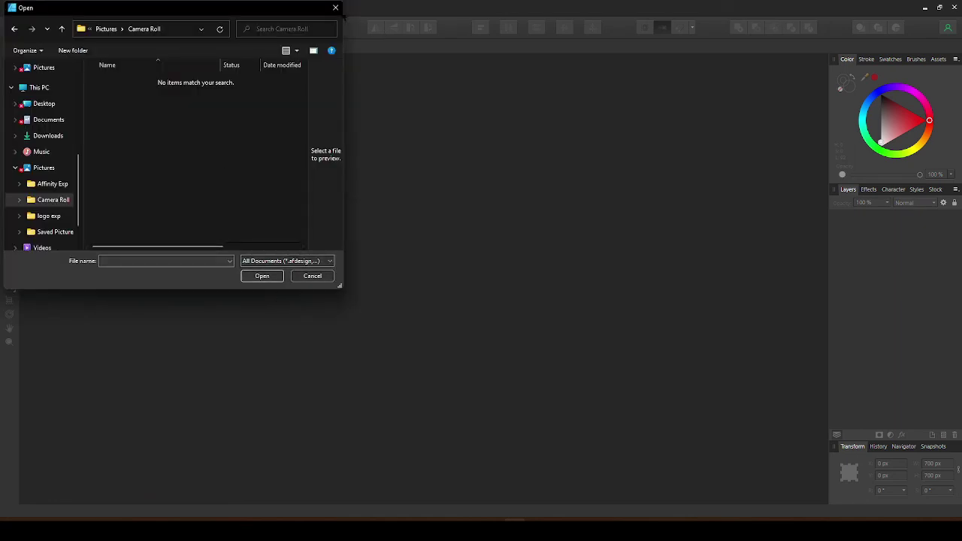
pyautogui.click(336, 7)
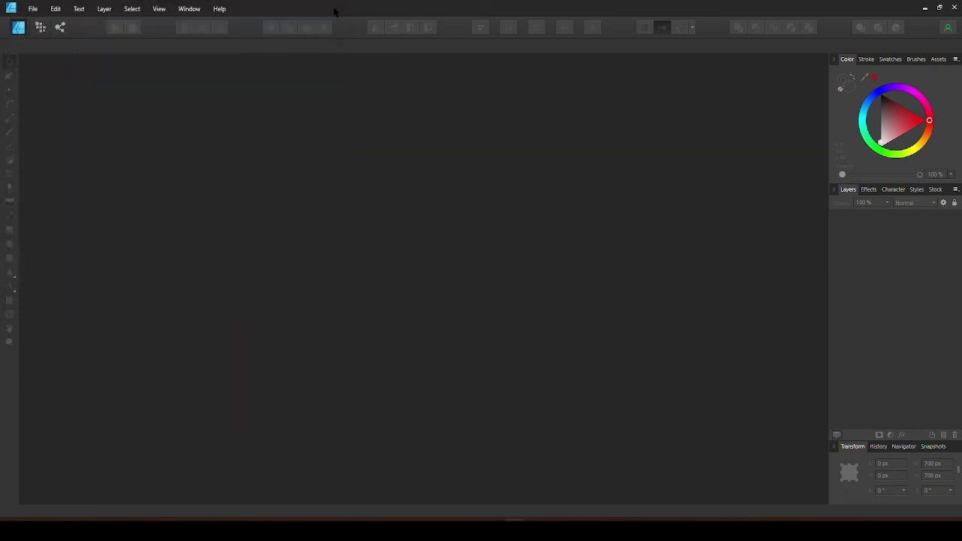
pyautogui.click(33, 8)
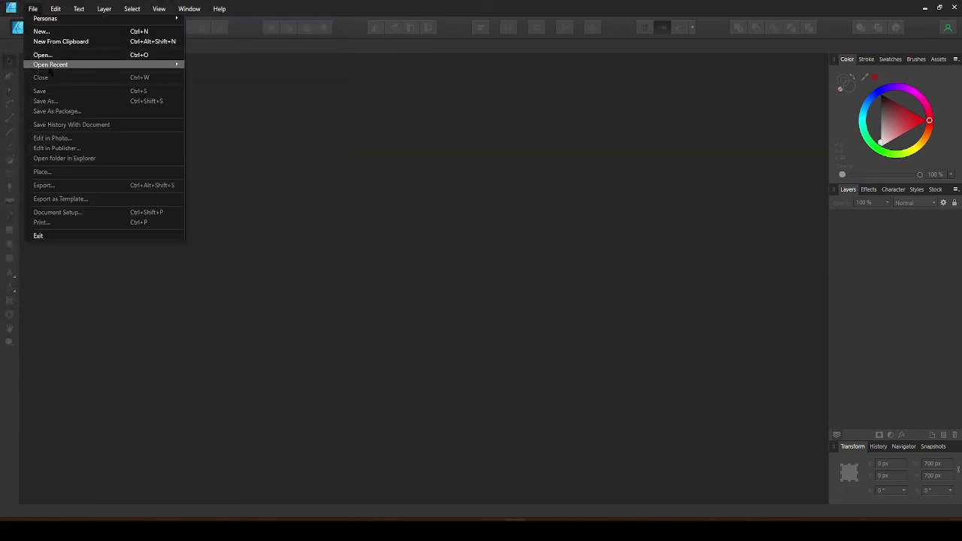
pyautogui.moveTo(145, 66)
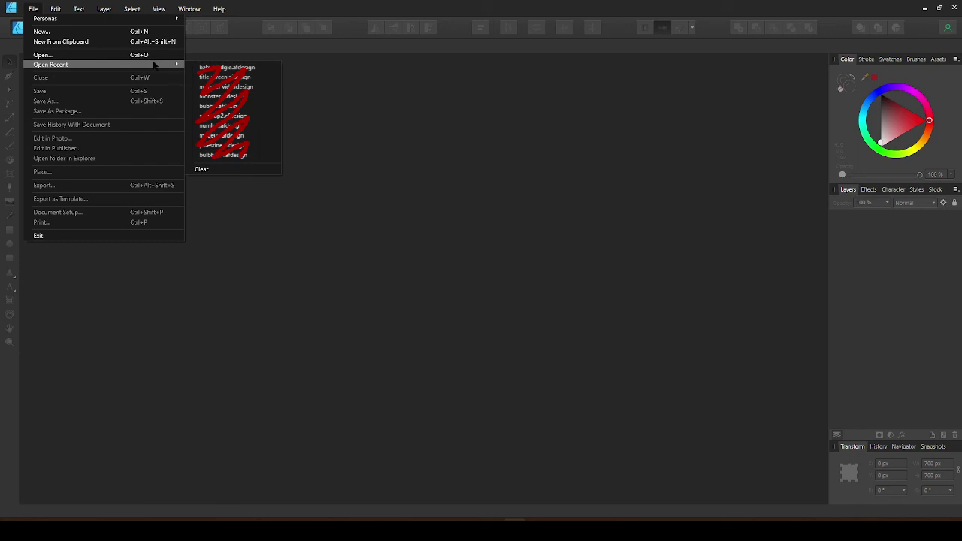
# Close the File menu, leaving the workspace empty
pyautogui.click(470, 139)
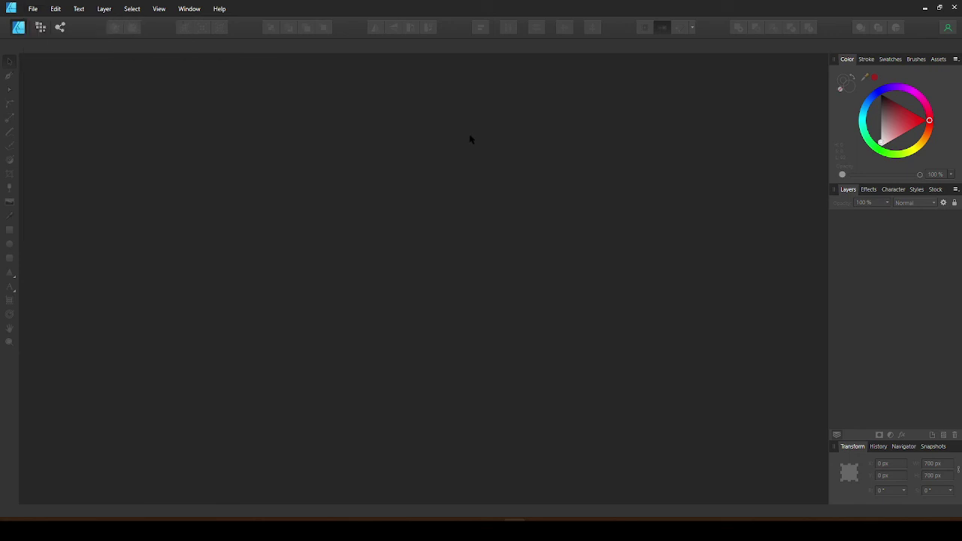